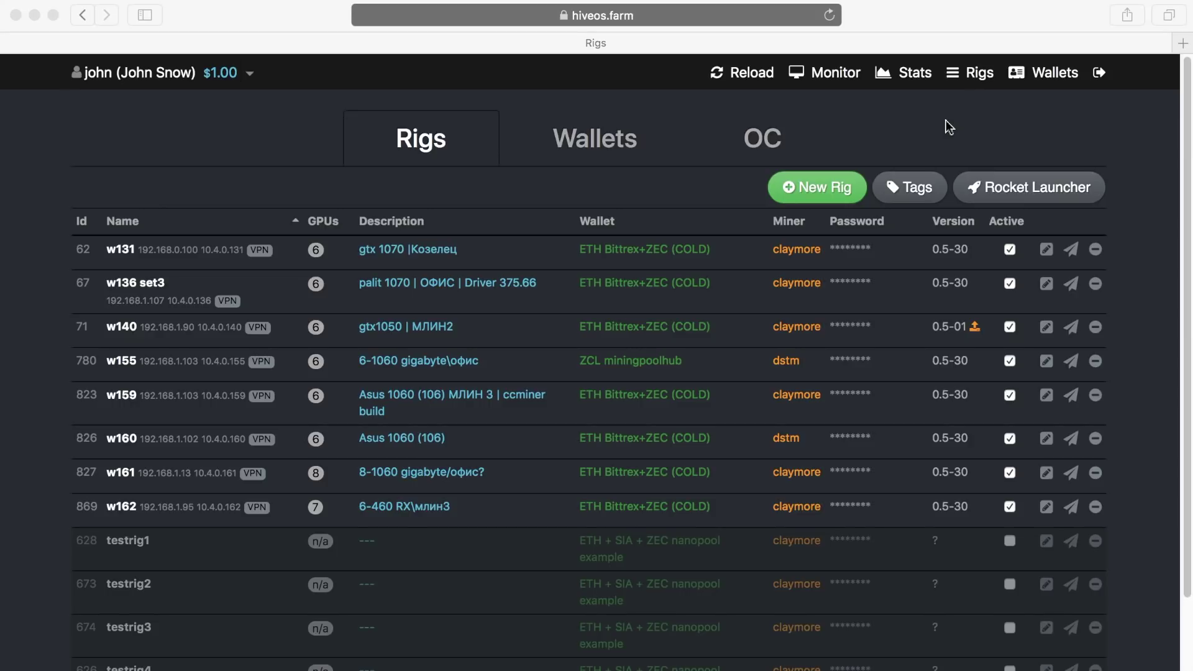
# Create a pink 'amd' tag and a teal 'nvidia' tag in the rig tag list.
pyautogui.click(915, 193)
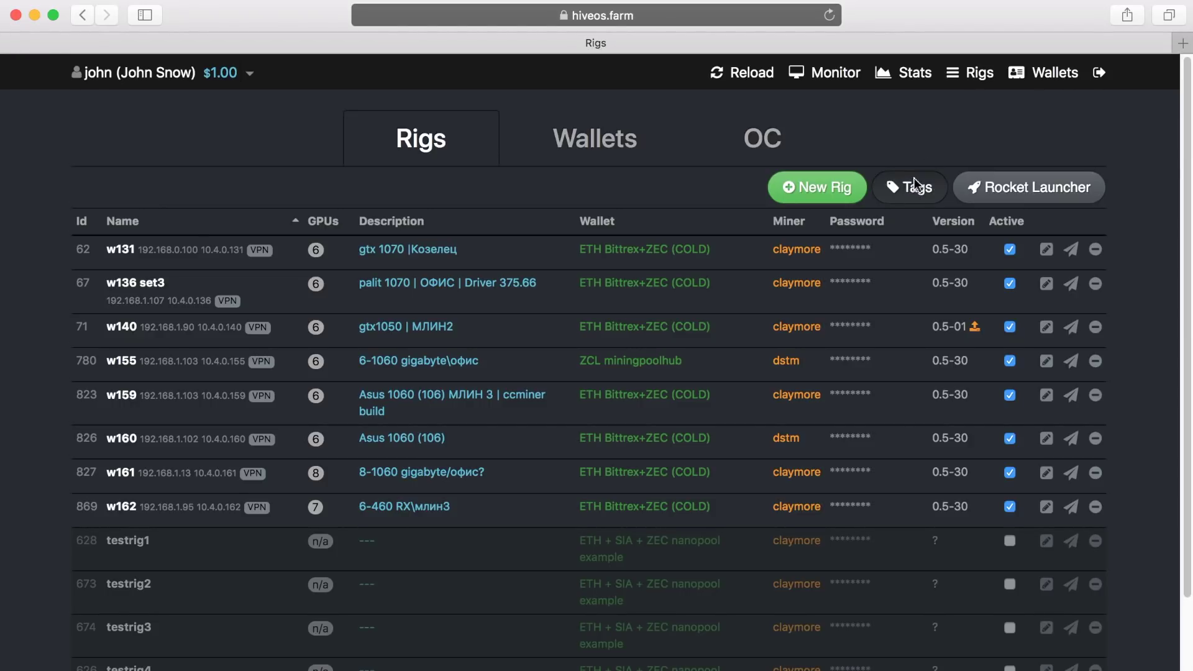
pyautogui.click(911, 193)
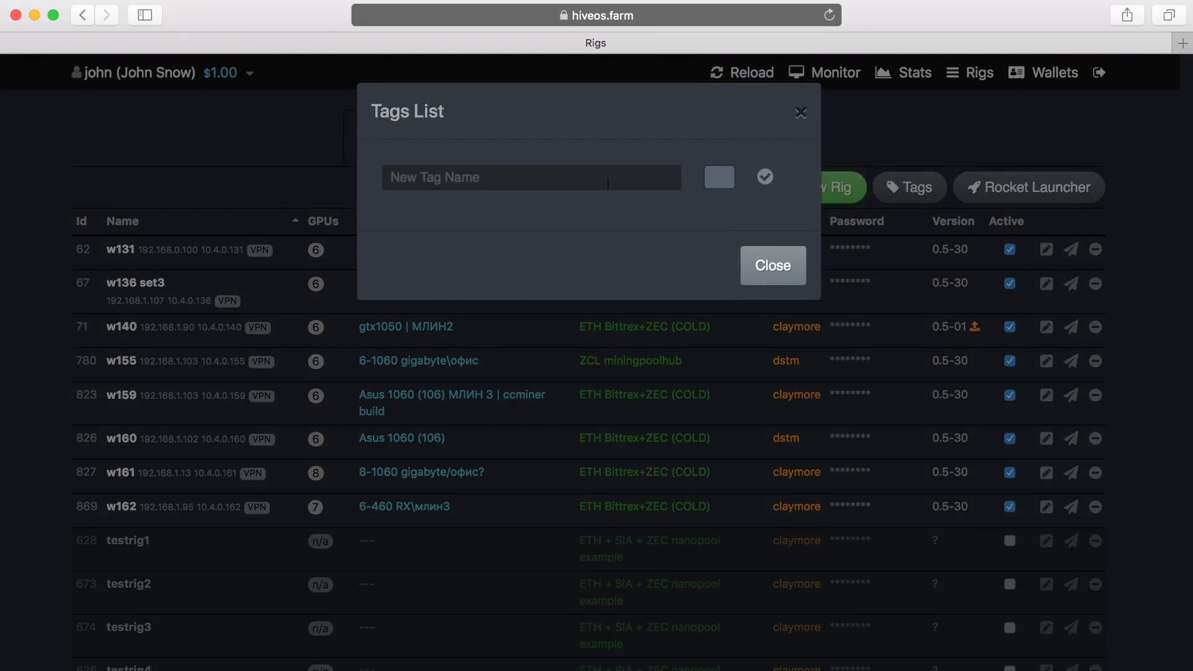
pyautogui.click(608, 182)
pyautogui.write('amd')
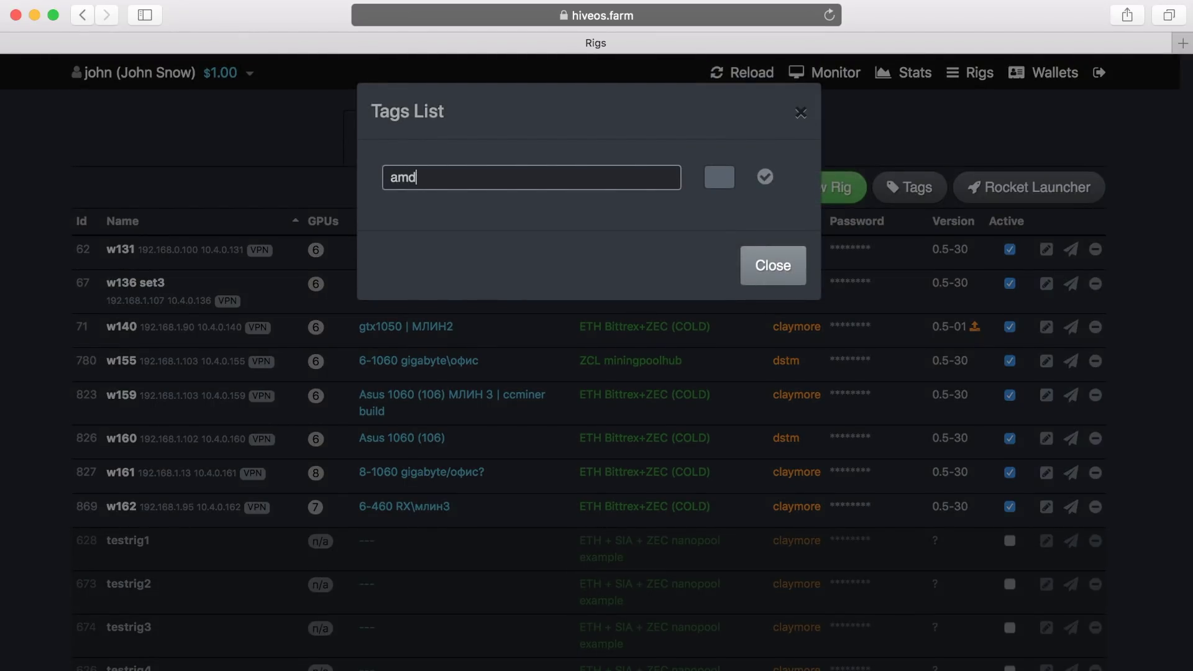
pyautogui.click(718, 178)
pyautogui.click(727, 250)
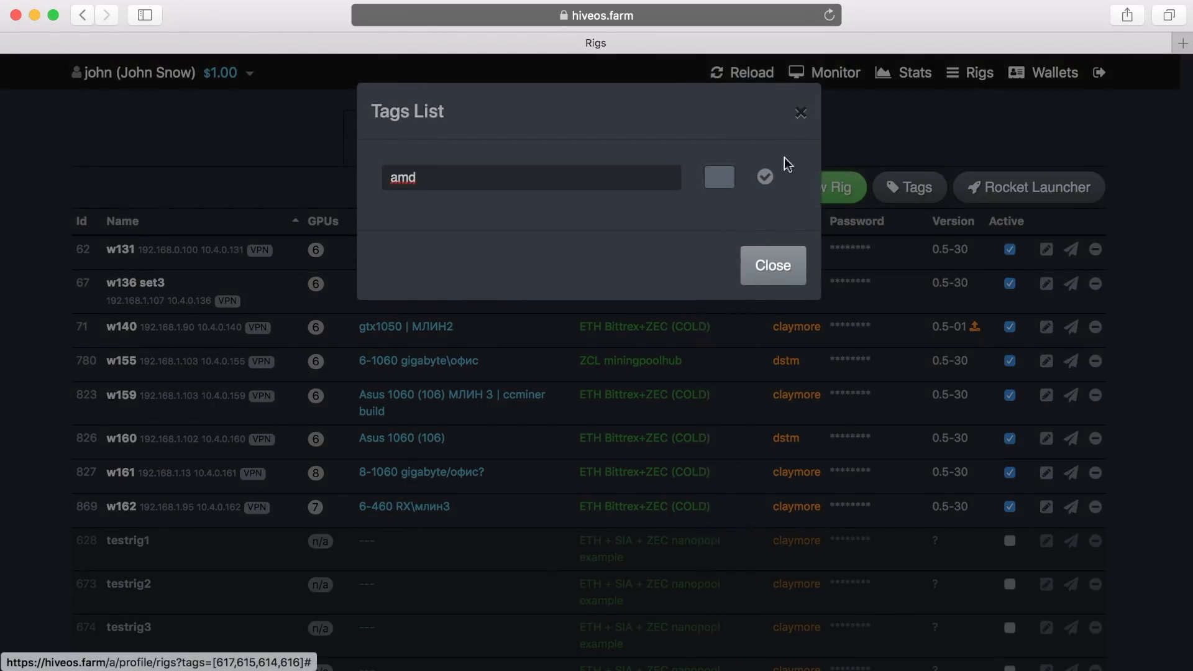
pyautogui.click(764, 178)
pyautogui.click(523, 178)
pyautogui.write('nvidia')
pyautogui.click(704, 178)
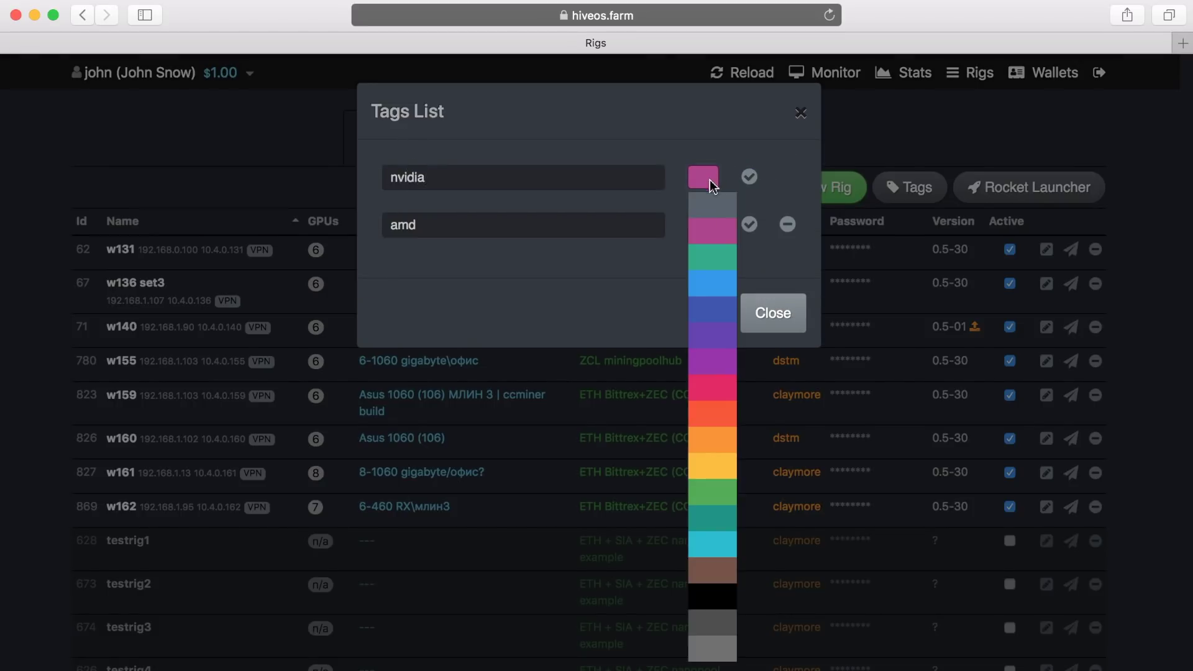
pyautogui.click(728, 265)
pyautogui.click(750, 178)
# Create a blue 'balcony' tag and a yellow 'garage' tag.
pyautogui.click(562, 180)
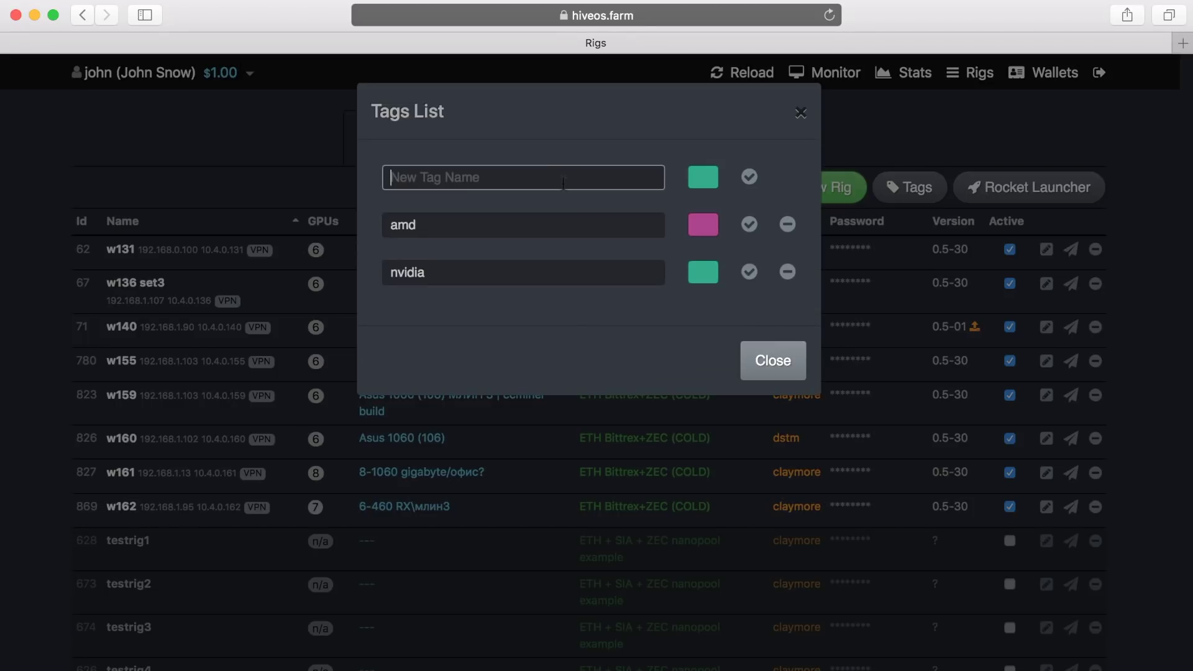
pyautogui.write('balcony')
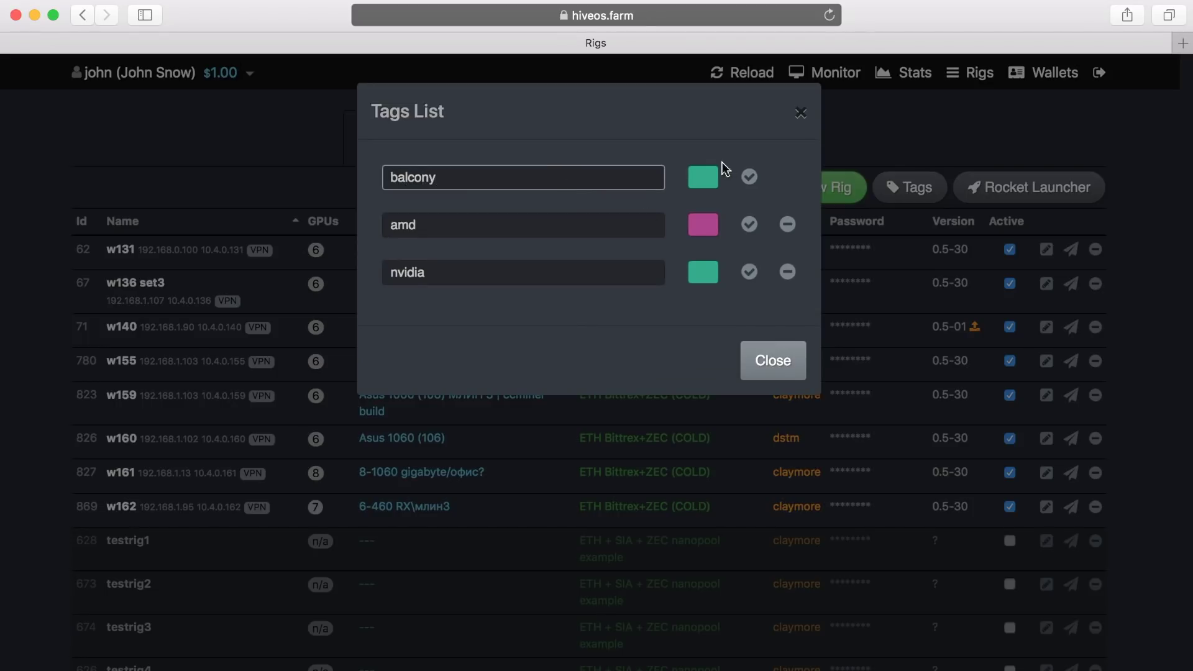
pyautogui.click(704, 177)
pyautogui.click(713, 299)
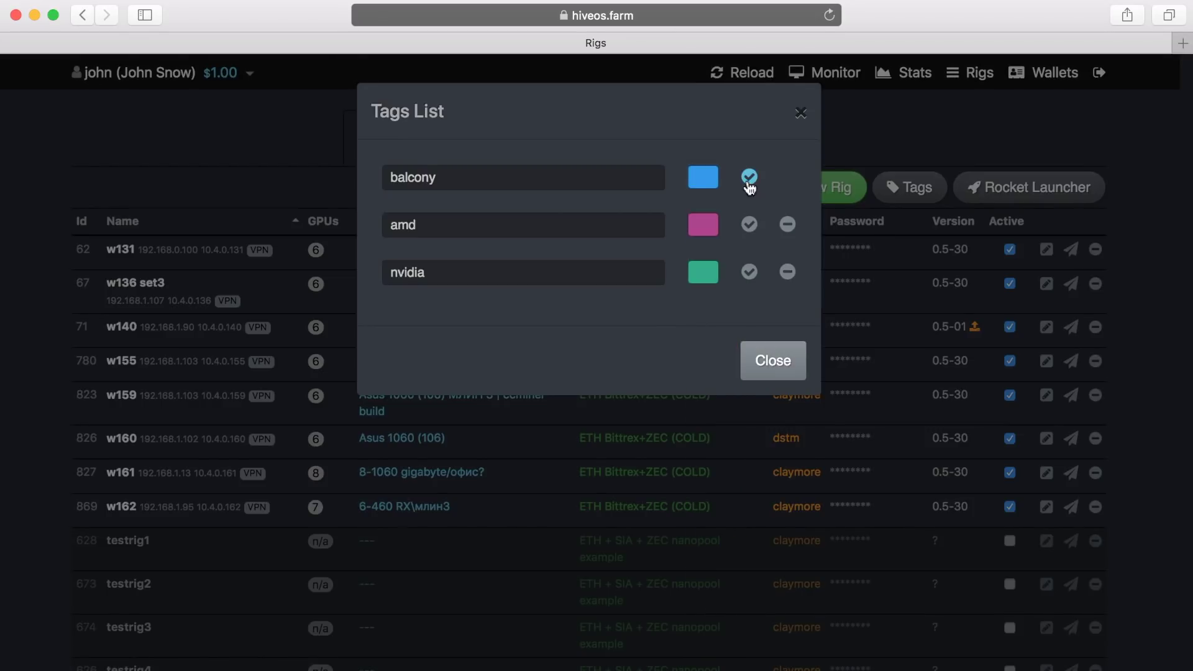
pyautogui.click(749, 177)
pyautogui.click(525, 178)
pyautogui.write('garage')
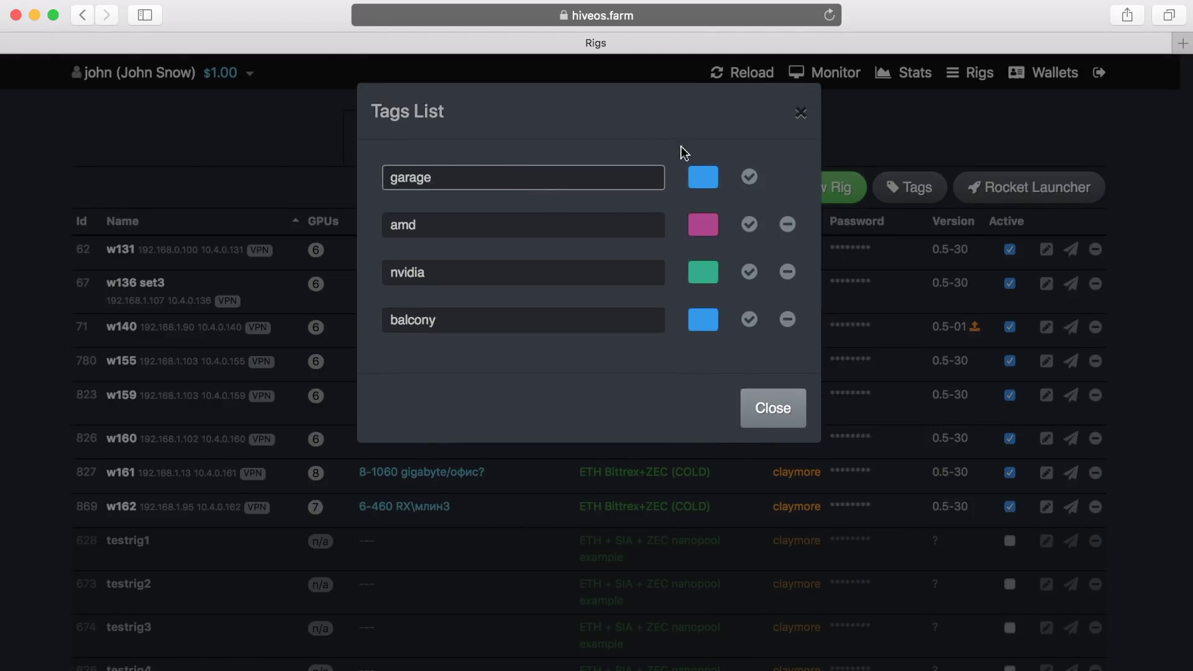
pyautogui.click(698, 176)
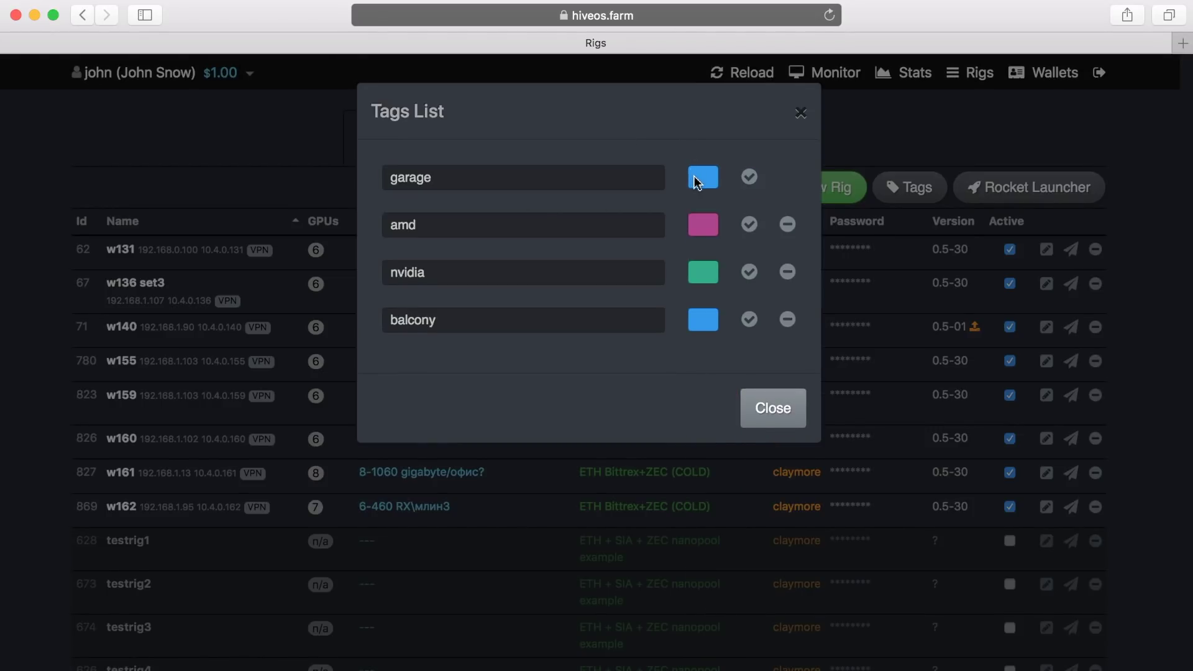
pyautogui.click(698, 180)
pyautogui.click(715, 462)
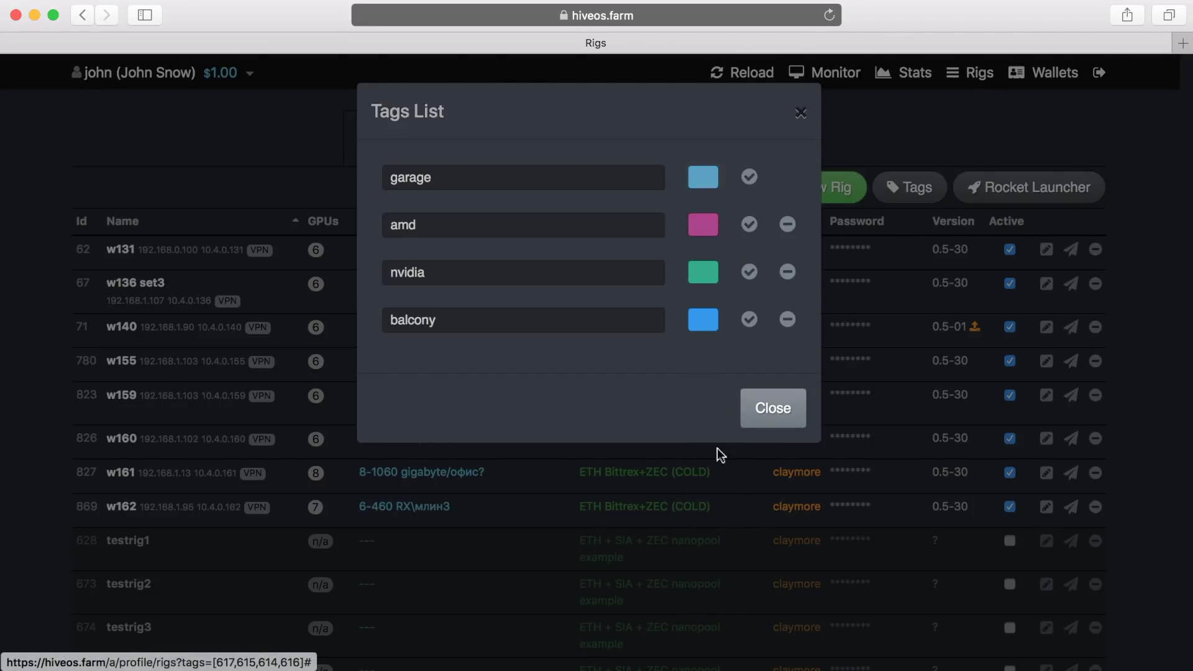
pyautogui.click(748, 177)
# Create coloured 'cold' and red-pink 'hot' tags.
pyautogui.click(495, 176)
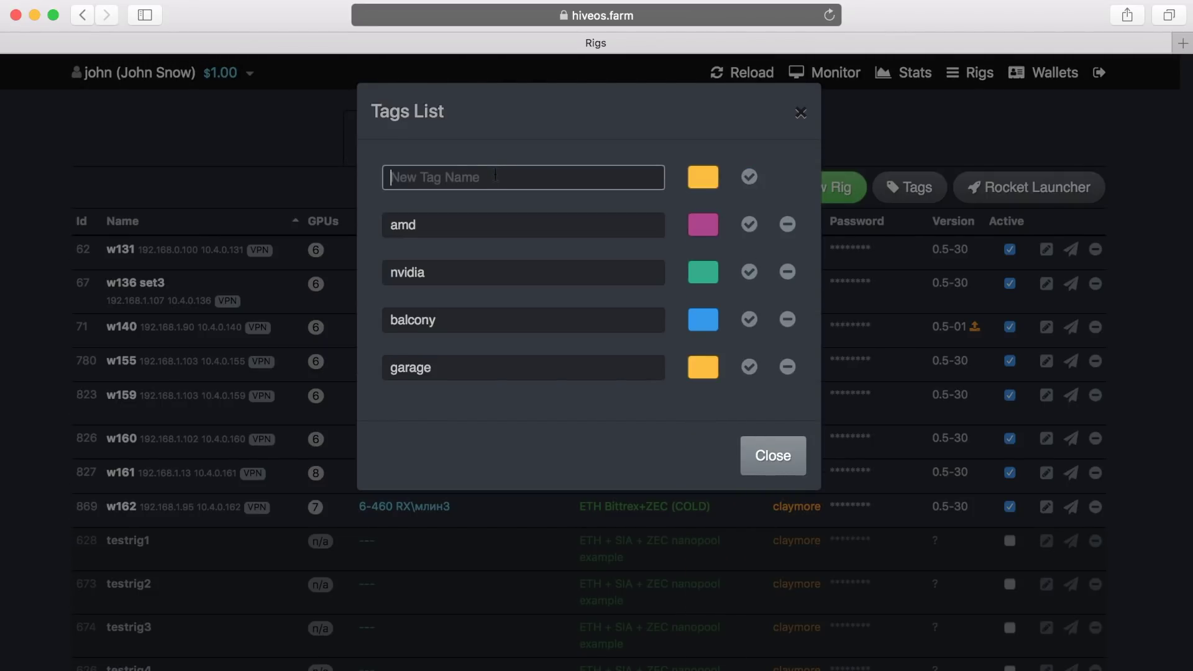
pyautogui.write('cold')
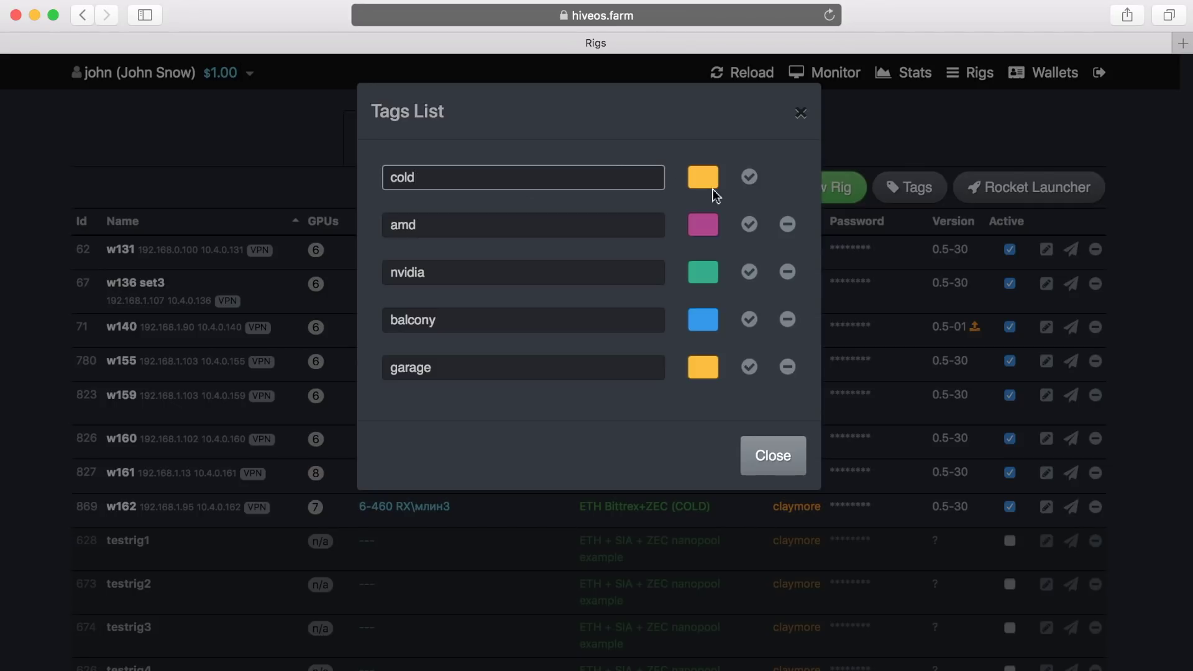
pyautogui.click(702, 178)
pyautogui.click(716, 315)
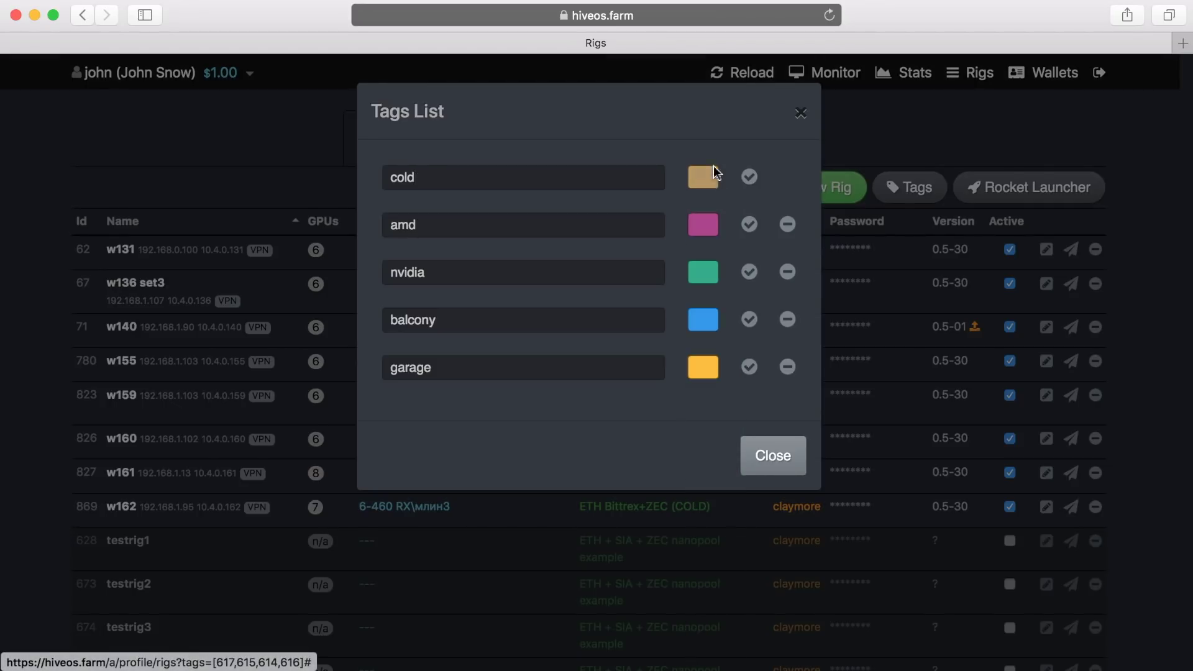
pyautogui.click(749, 178)
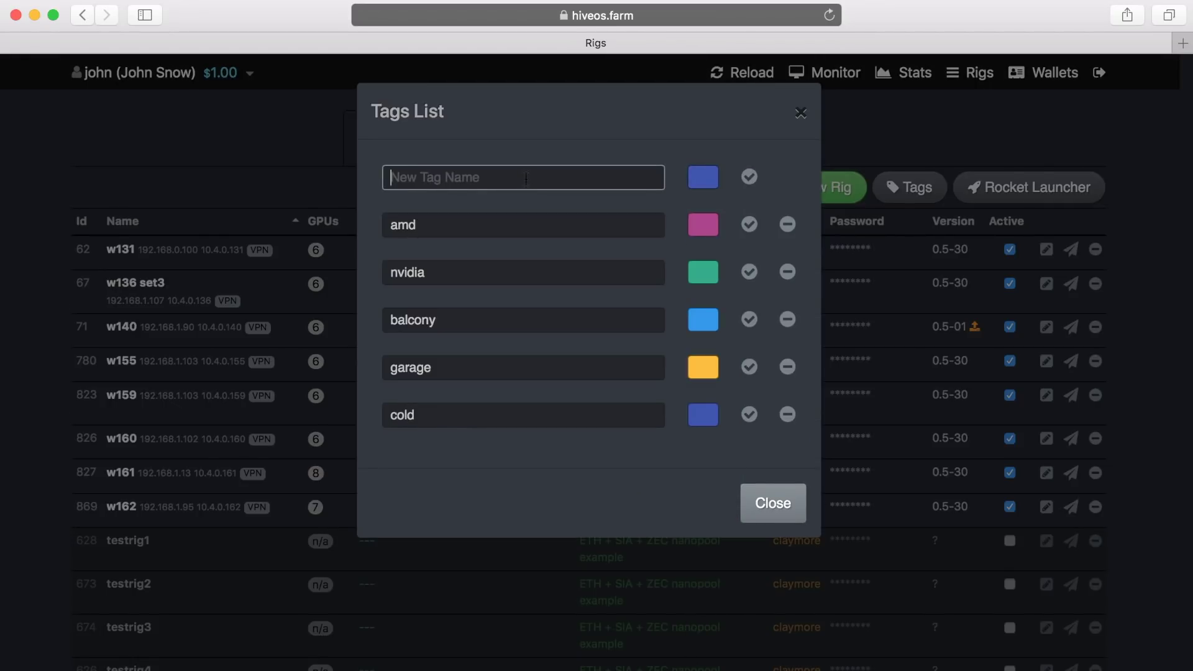
pyautogui.write('hot')
pyautogui.click(703, 177)
pyautogui.click(716, 392)
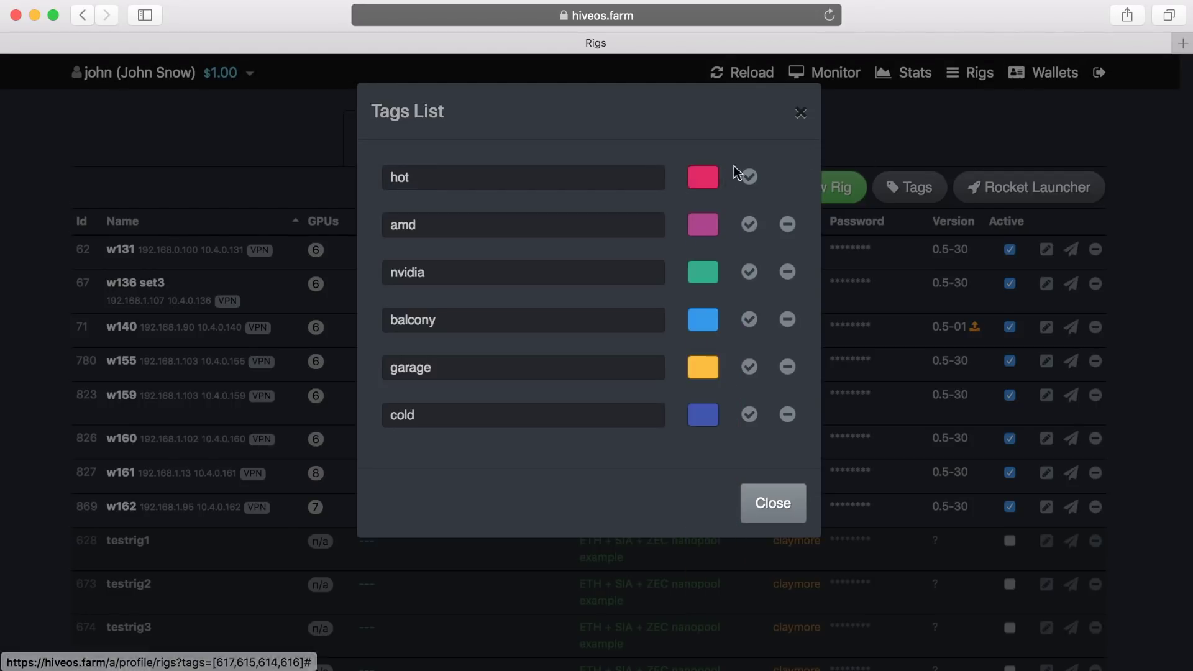
pyautogui.click(749, 178)
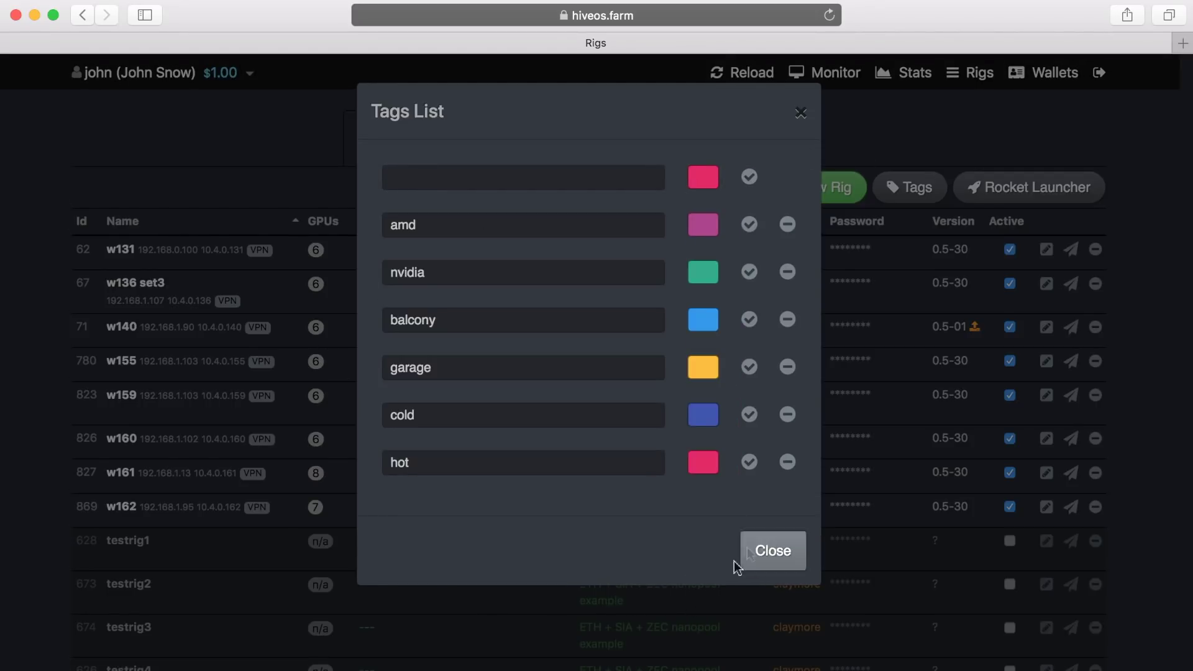
# Create a cyan 'Olga's rigs' tag and close the tag list.
pyautogui.click(558, 180)
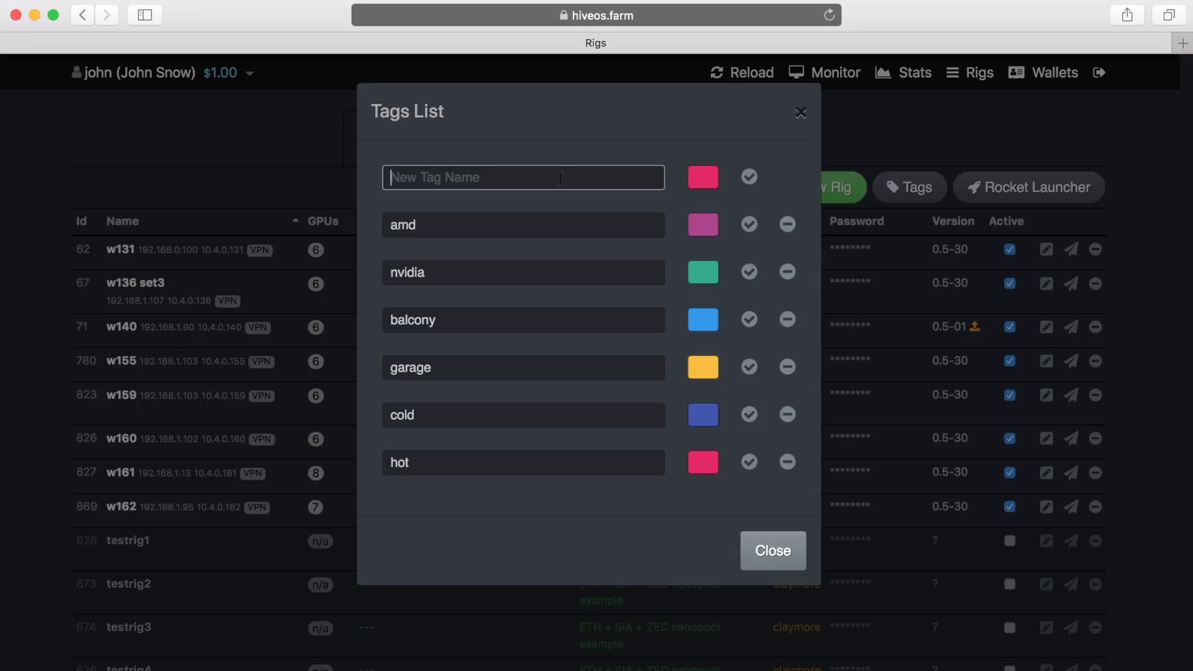
pyautogui.write('Ol')
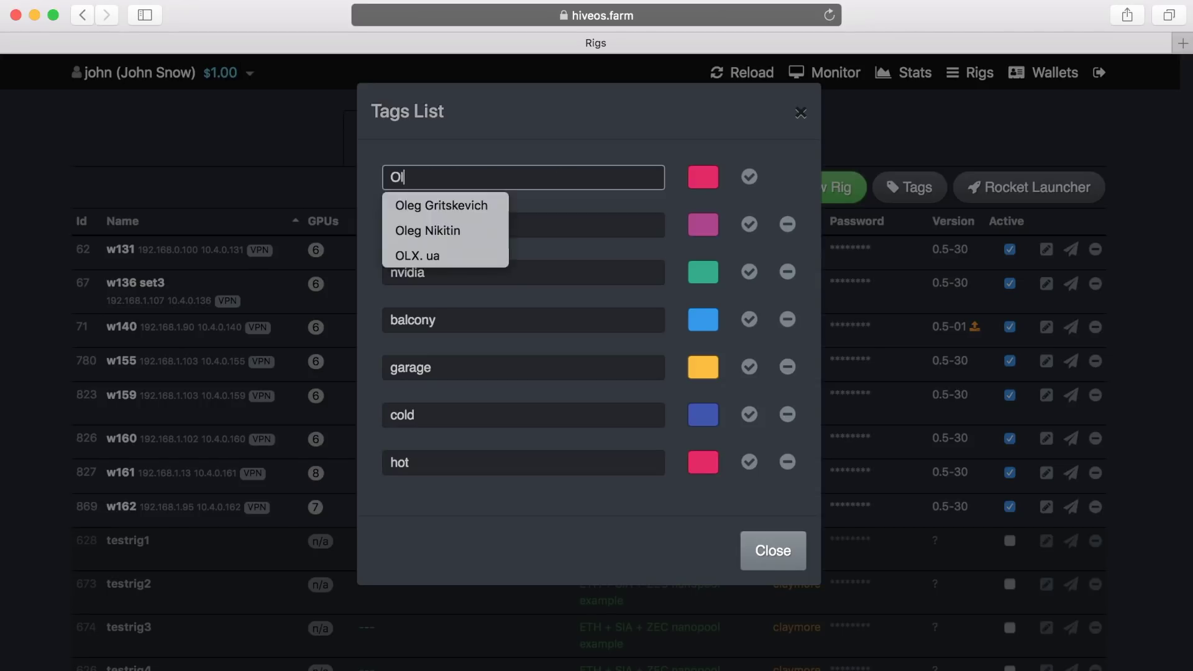
pyautogui.write("ga's rigs")
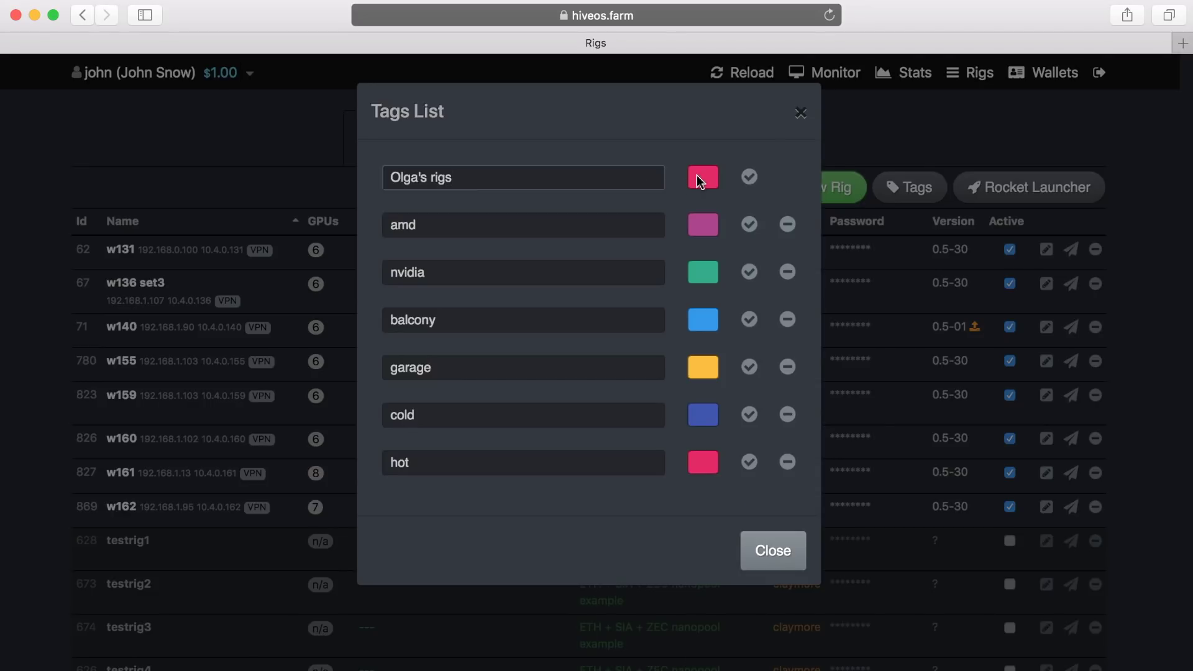
pyautogui.click(703, 177)
pyautogui.click(718, 551)
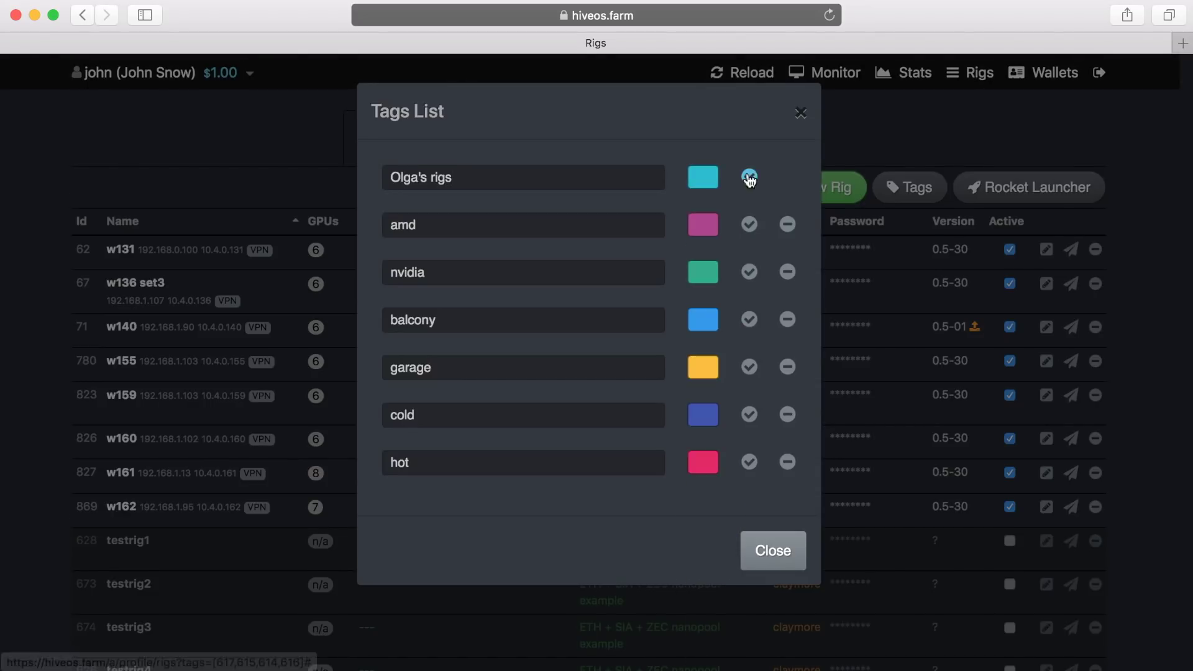
pyautogui.click(749, 177)
pyautogui.click(773, 599)
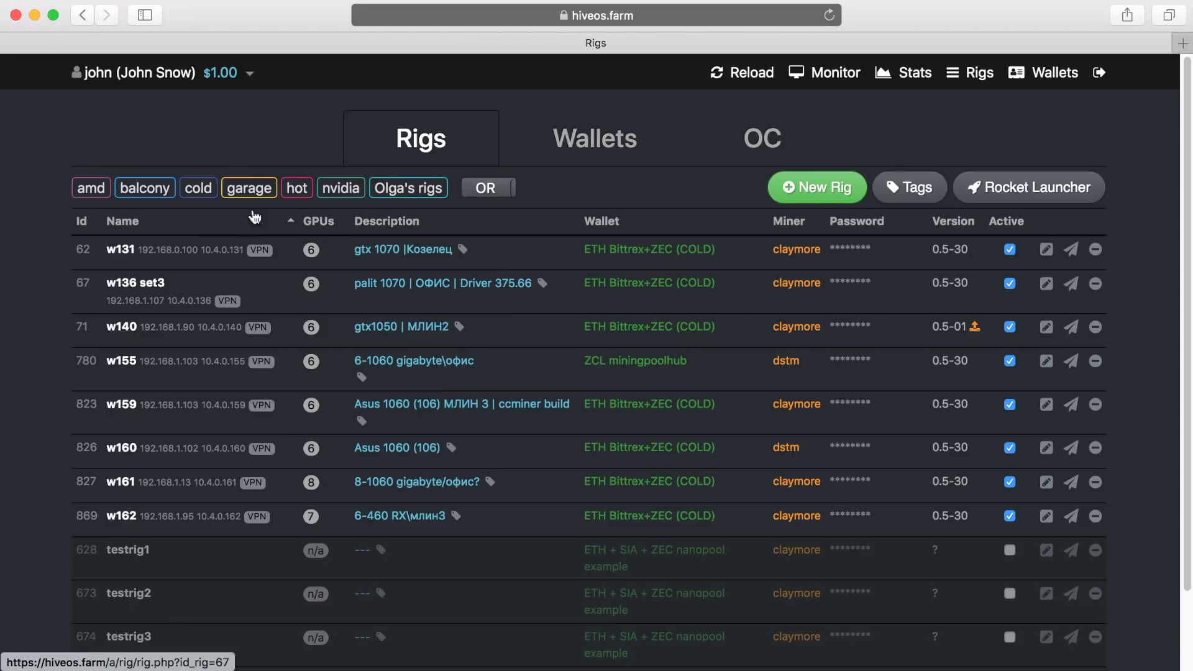
# Briefly filter the rigs list by nvidia, then clear it to show all rigs.
pyautogui.click(340, 189)
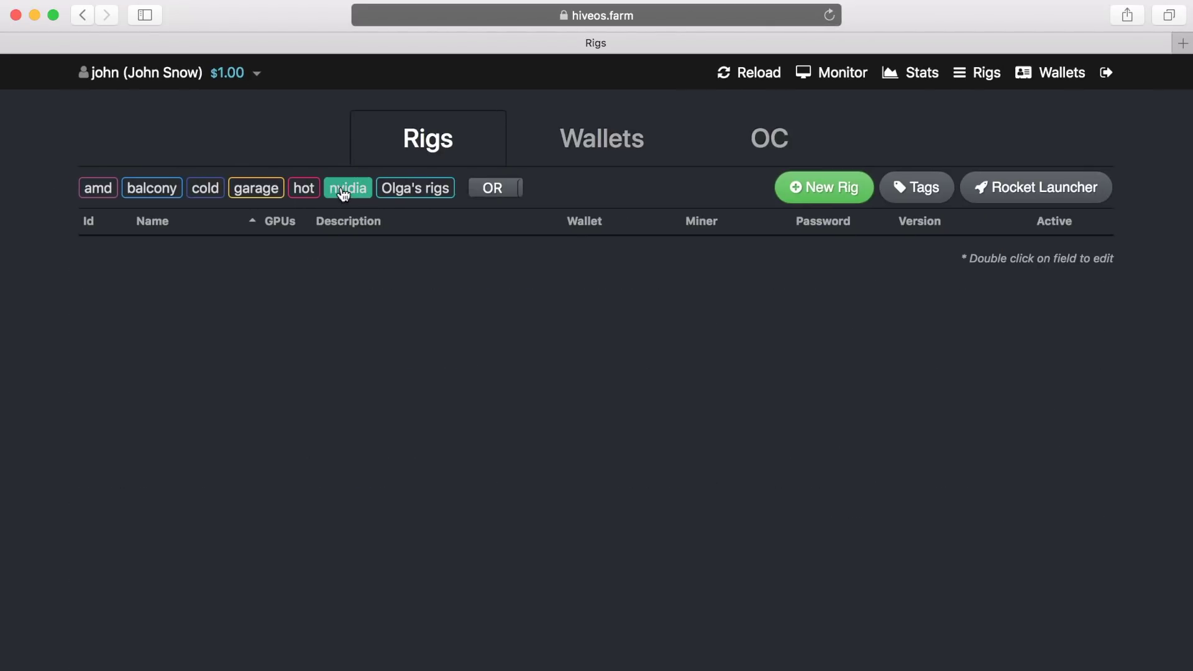
pyautogui.click(344, 189)
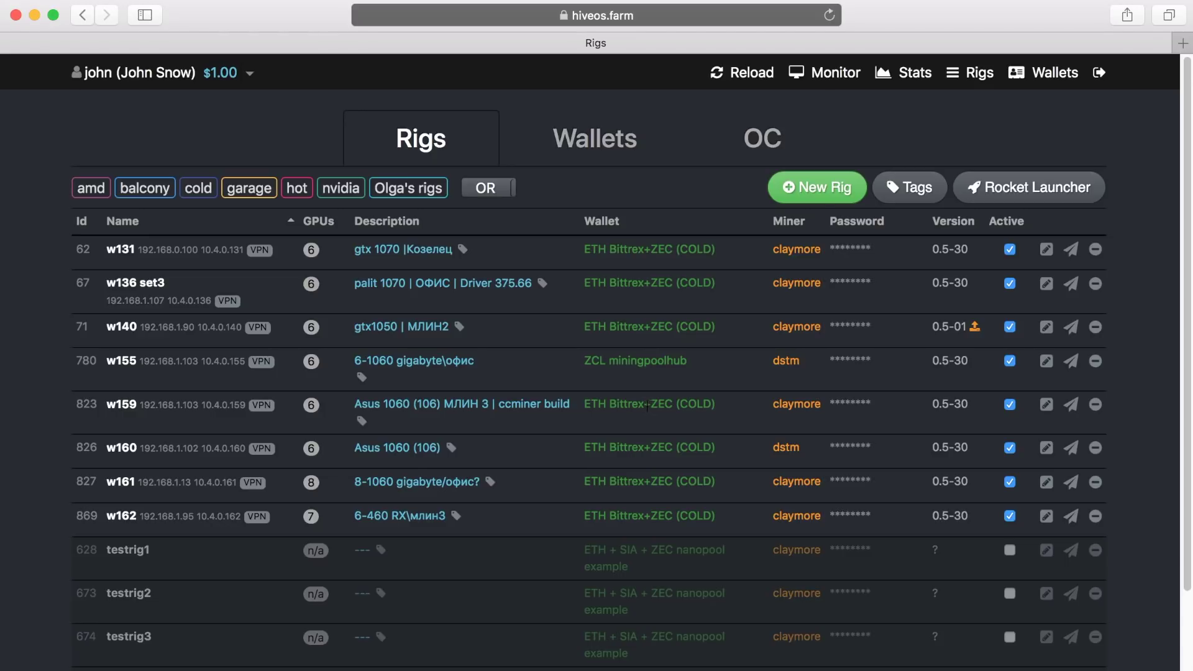
pyautogui.click(1046, 249)
pyautogui.scroll(-2, 458, 451)
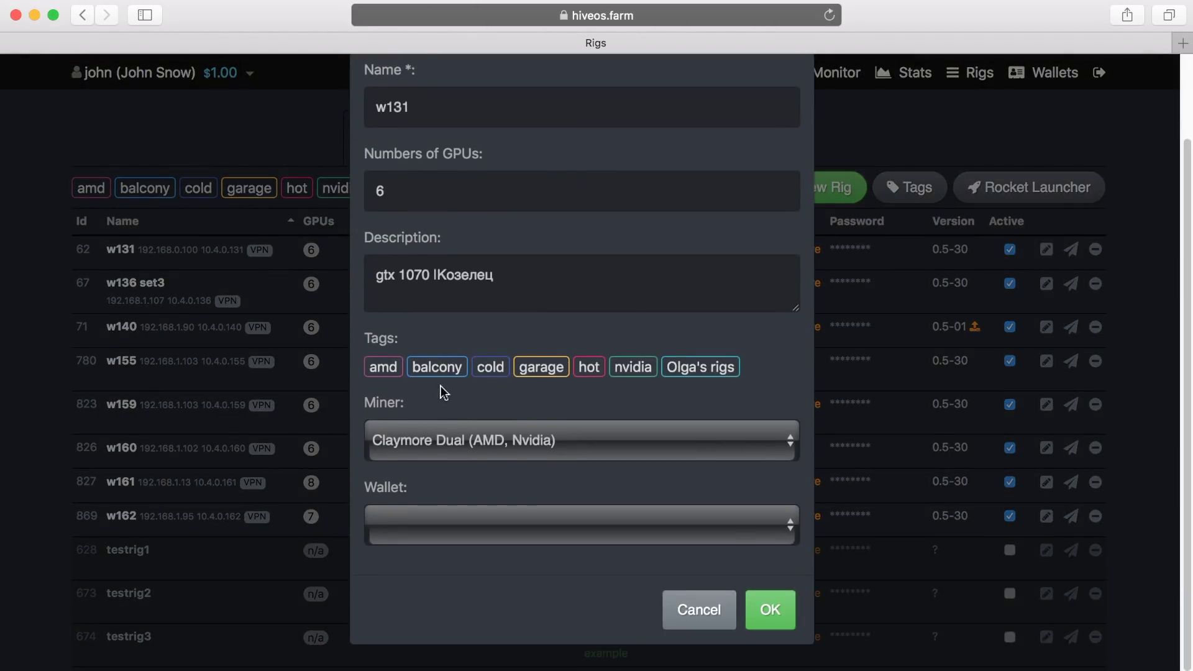
# Mark balcony, cold, hot and nvidia on rig w131's edit form and close the editor.
pyautogui.click(437, 366)
pyautogui.click(490, 366)
pyautogui.click(588, 366)
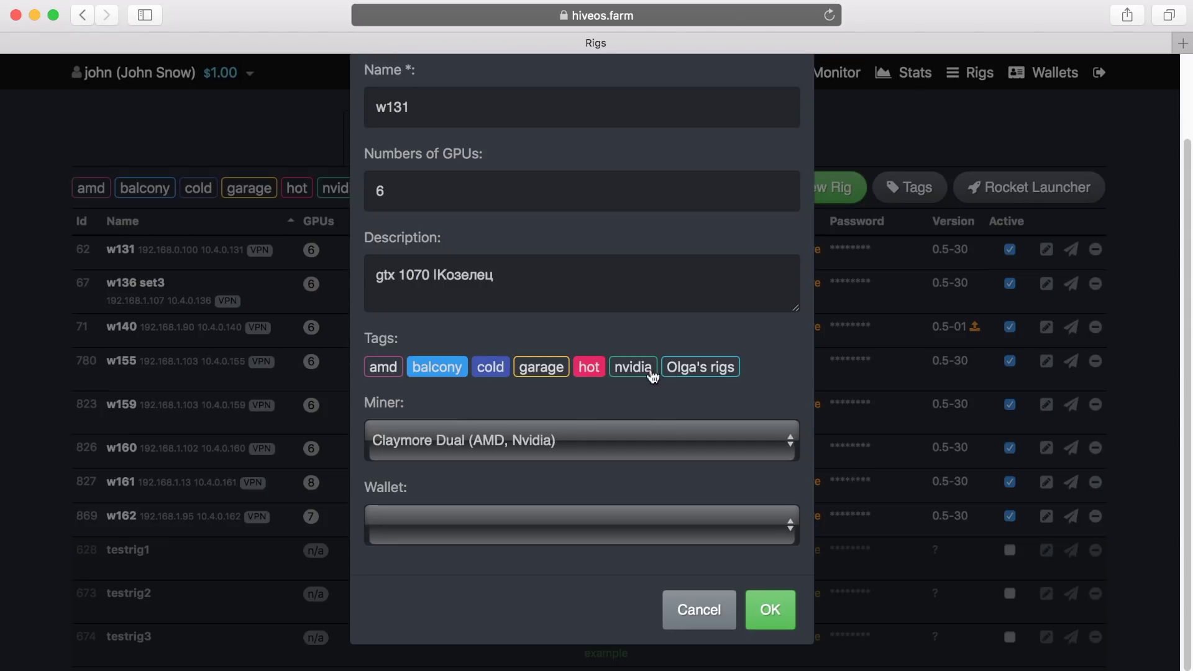
pyautogui.click(634, 368)
pyautogui.scroll(2, 807, 127)
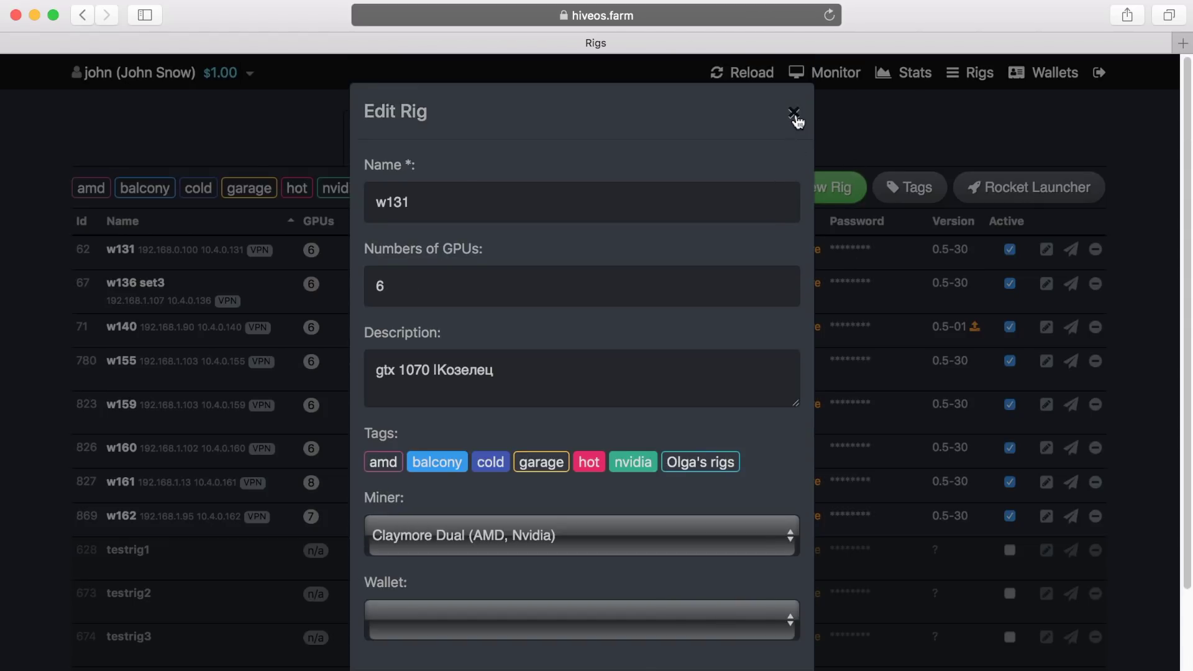
pyautogui.click(794, 112)
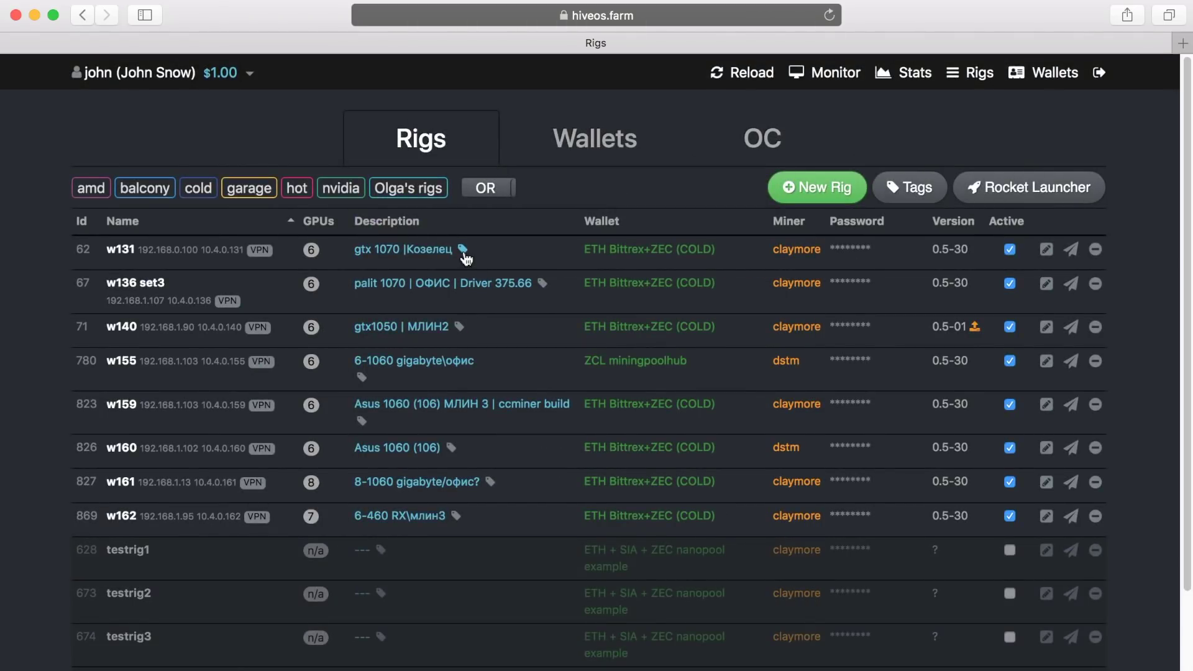
# Tag rig w131 with garage, hot and nvidia from its row tag editor.
pyautogui.click(463, 250)
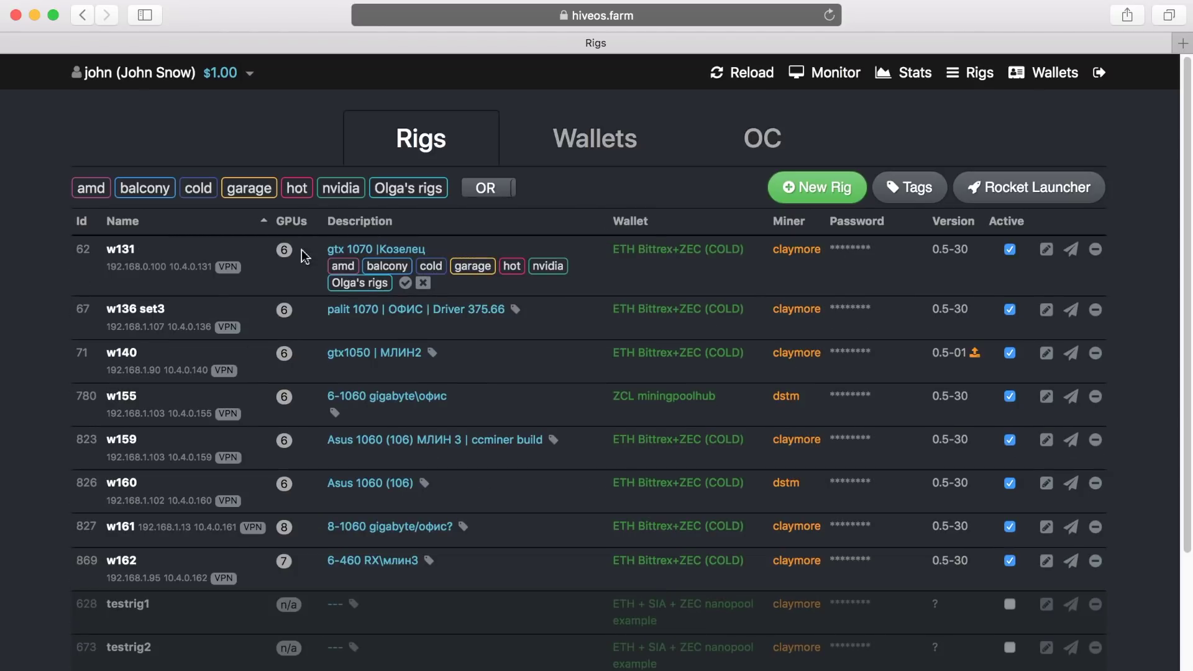
pyautogui.click(547, 266)
pyautogui.click(511, 267)
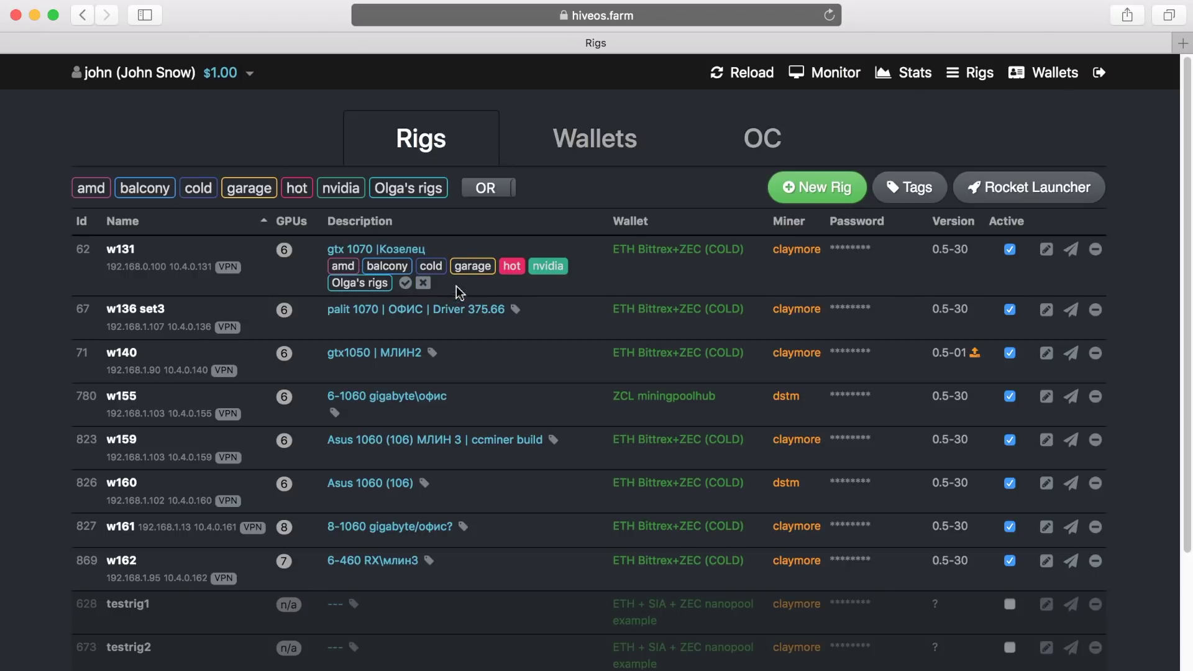
pyautogui.click(472, 268)
pyautogui.click(405, 283)
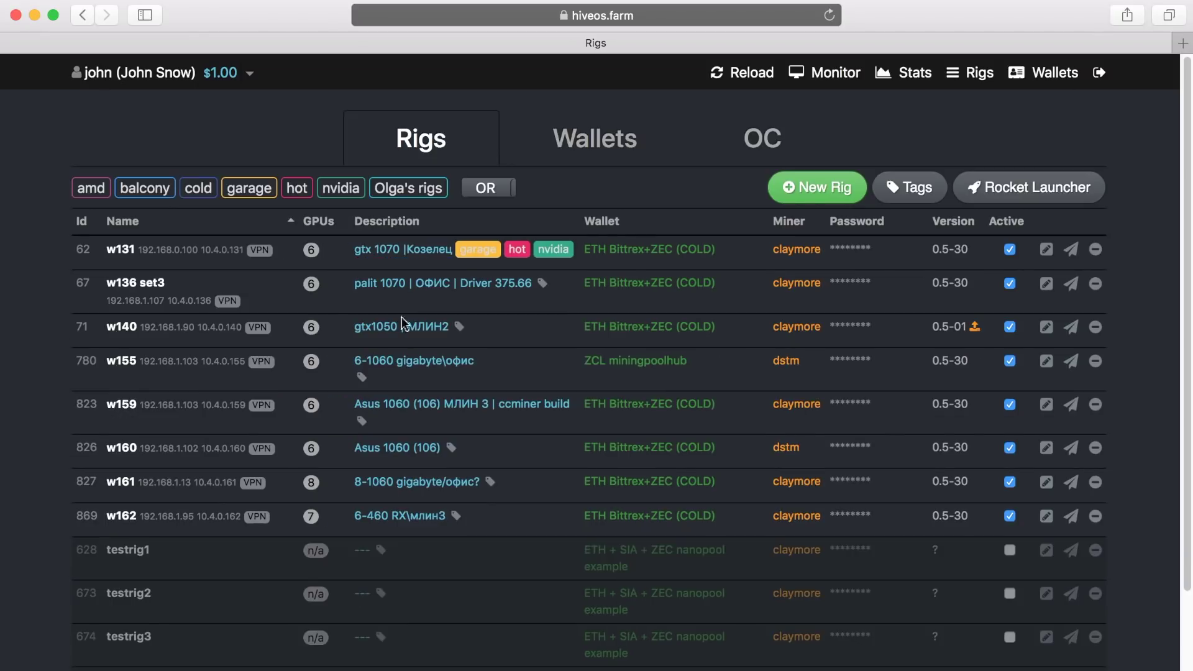
# Tag rig w136 set3 with nvidia and save.
pyautogui.click(543, 284)
pyautogui.click(549, 310)
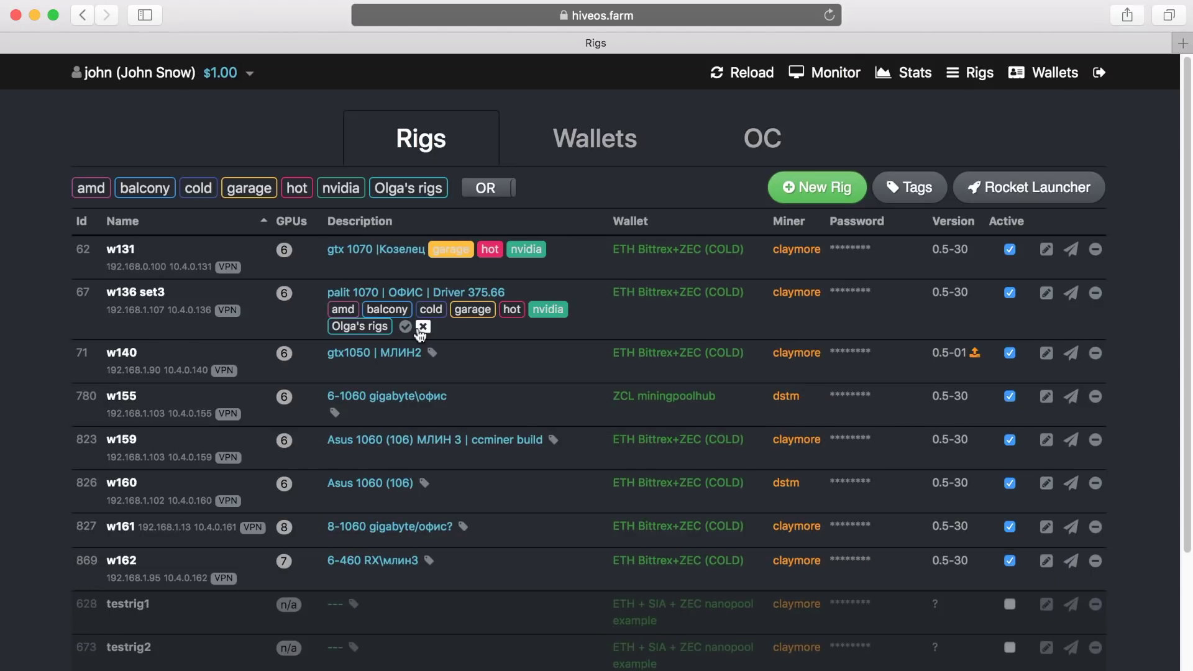
pyautogui.click(405, 327)
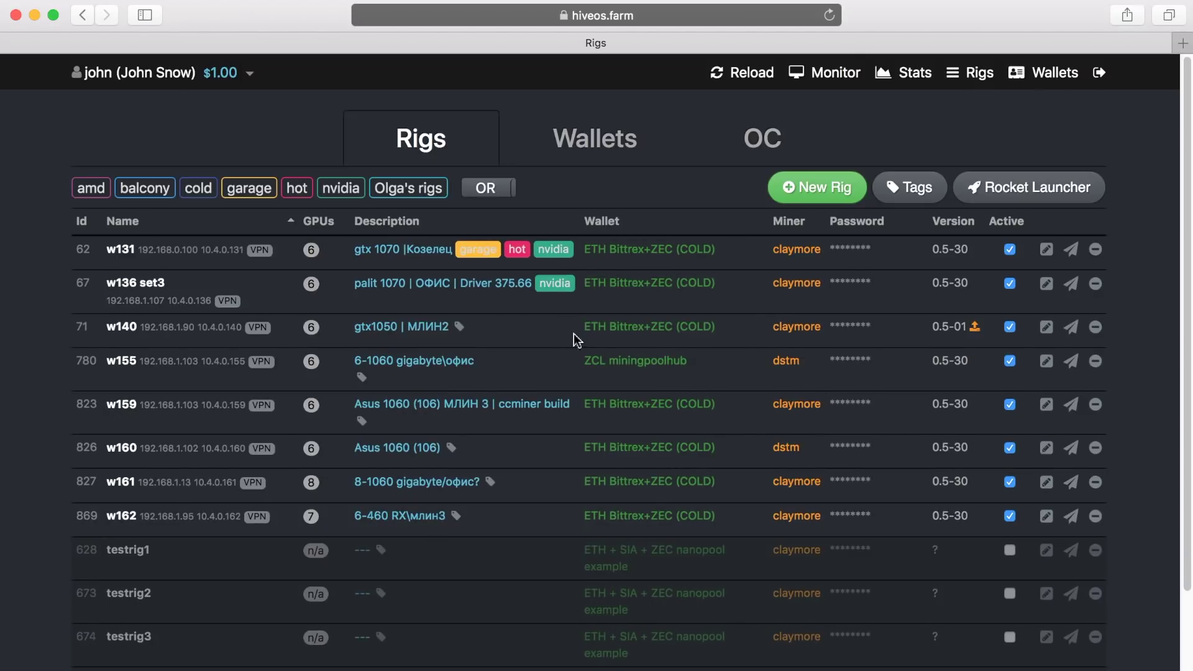
pyautogui.click(1068, 195)
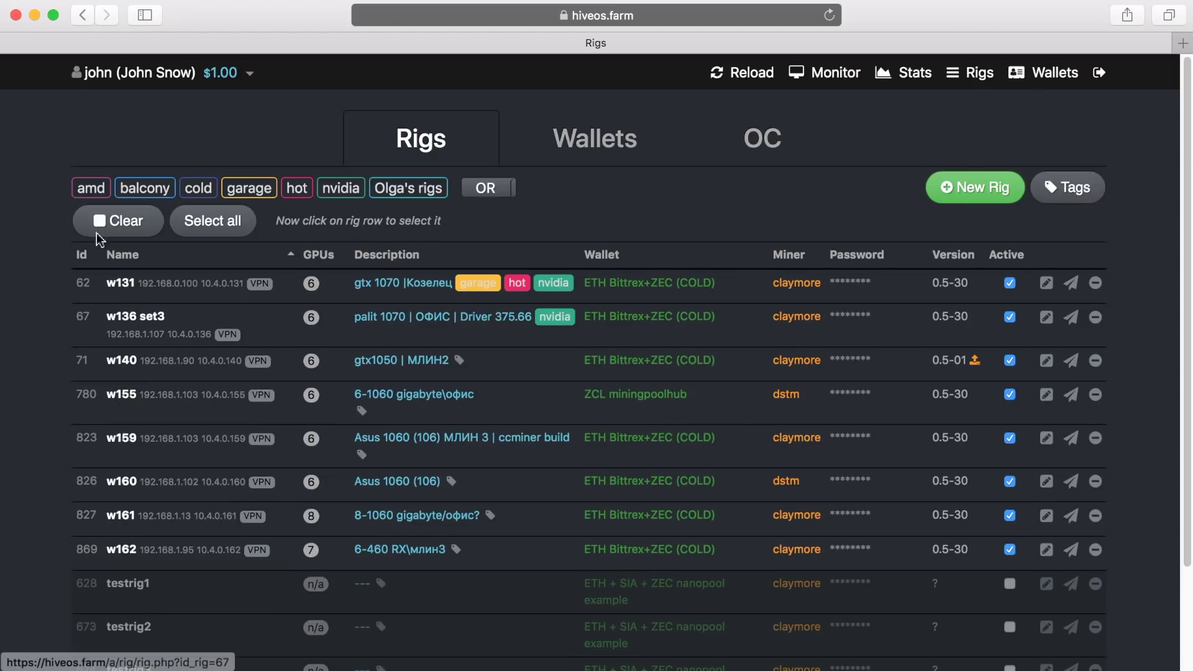
# Select rigs w140, w155, w159, w160 and w161 for a bulk action.
pyautogui.click(529, 371)
pyautogui.scroll(-5, 548, 530)
pyautogui.click(541, 613)
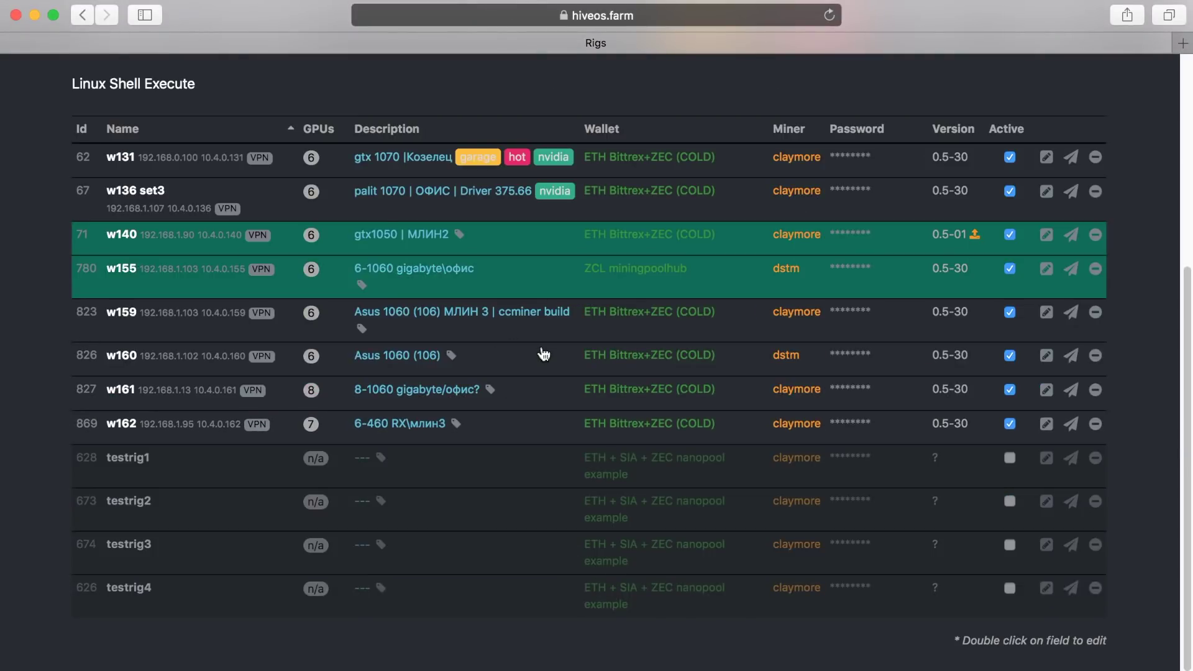
pyautogui.click(537, 670)
pyautogui.click(537, 372)
pyautogui.click(535, 413)
pyautogui.scroll(3, 522, 393)
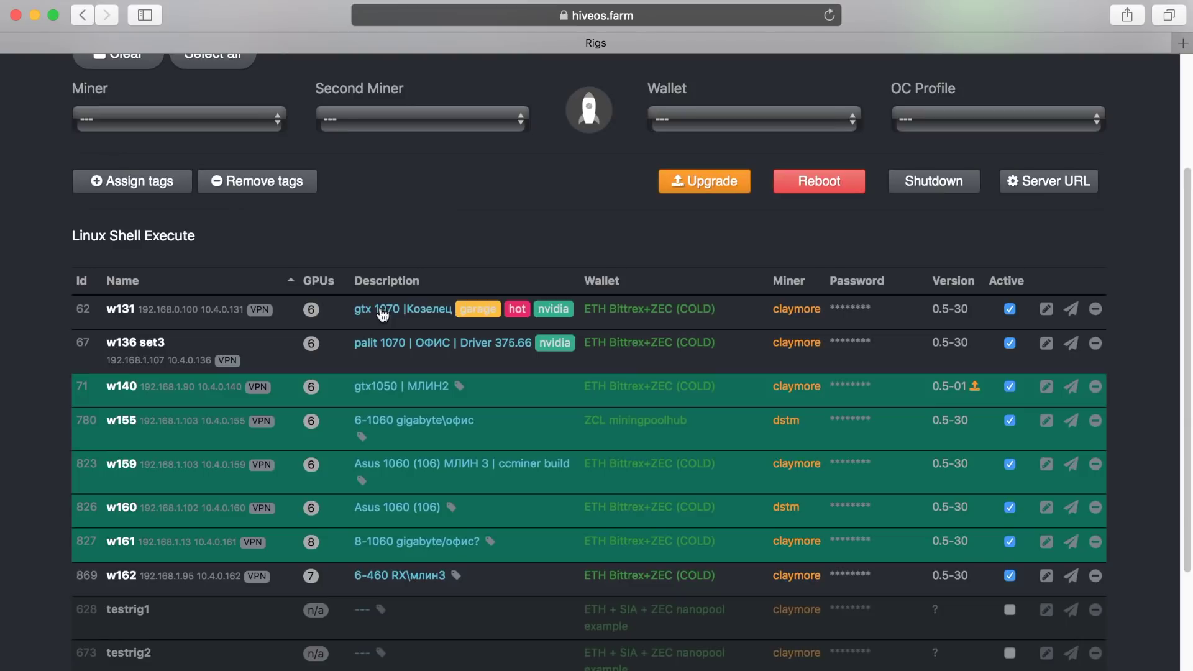
# Assign the nvidia tag to the selected rigs, then add hot to w140.
pyautogui.click(118, 189)
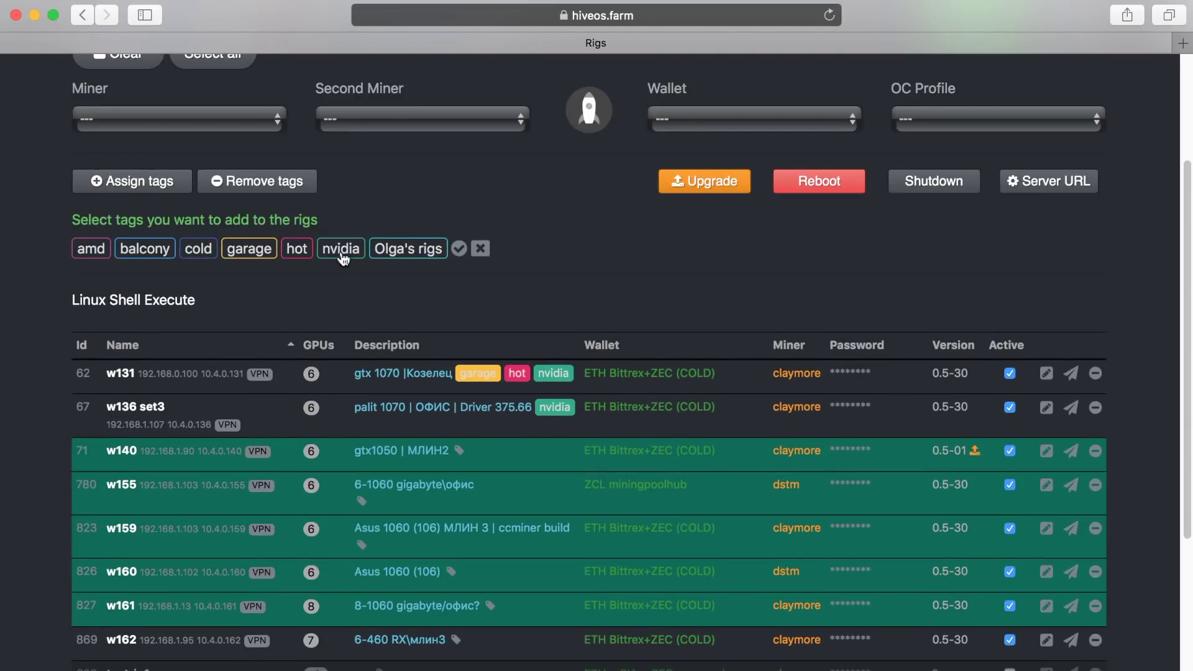
pyautogui.click(342, 252)
pyautogui.click(458, 249)
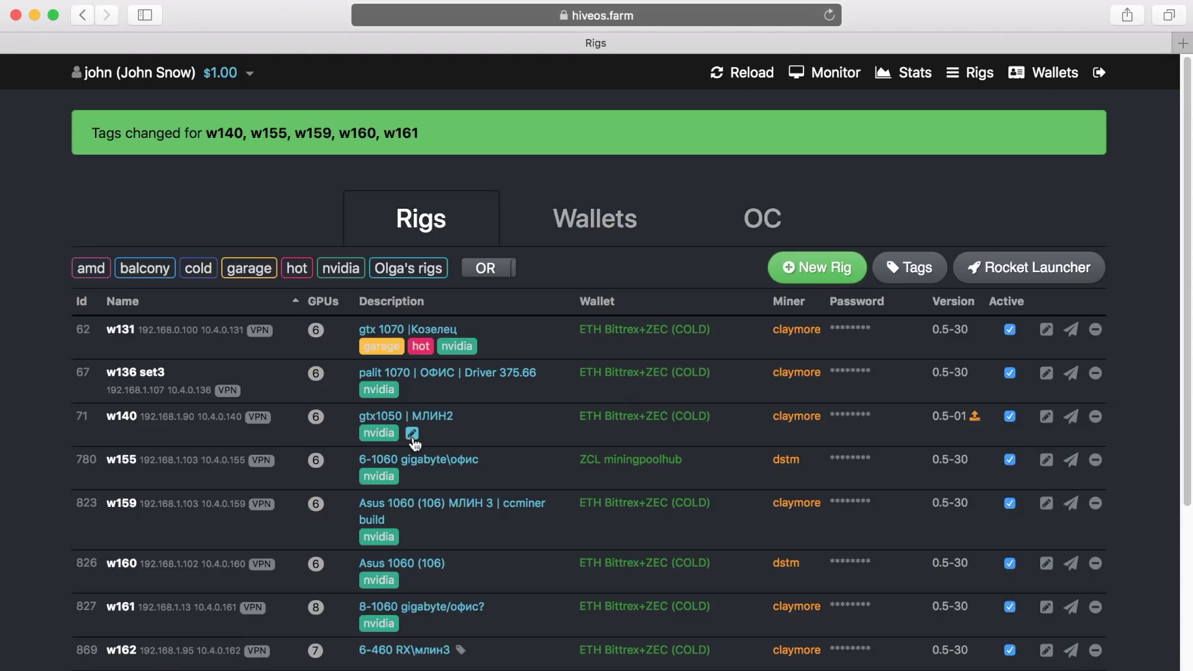
pyautogui.click(411, 436)
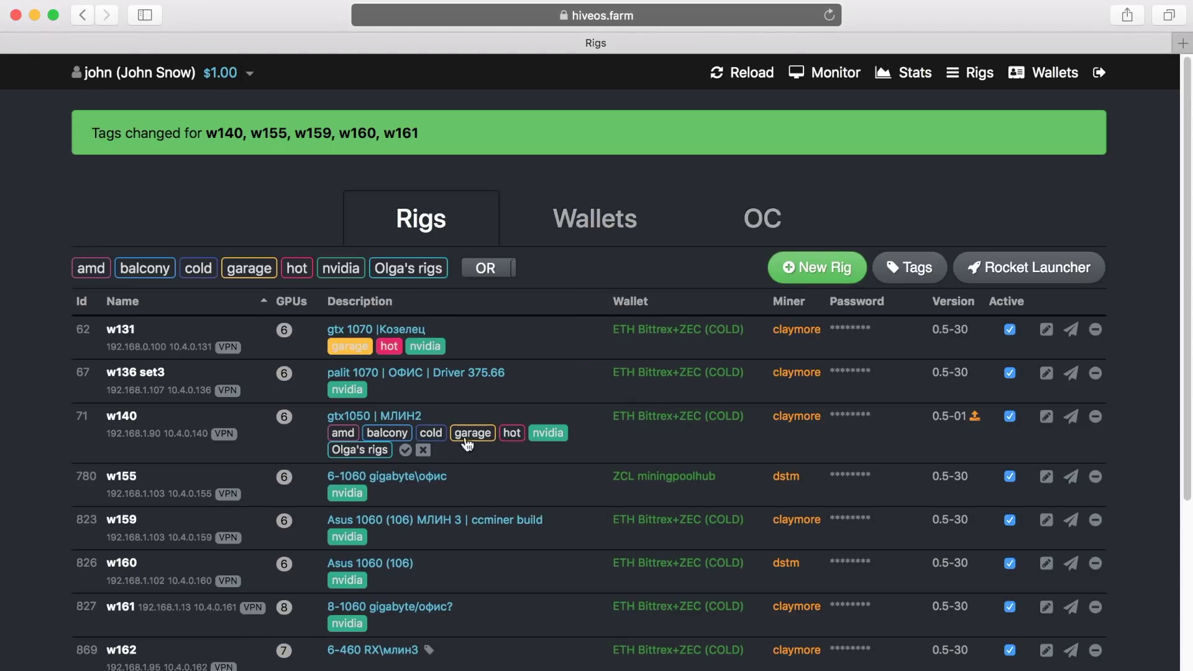
pyautogui.click(511, 433)
# Save w140's hot tag and tag w155 with Olga's rigs.
pyautogui.click(405, 452)
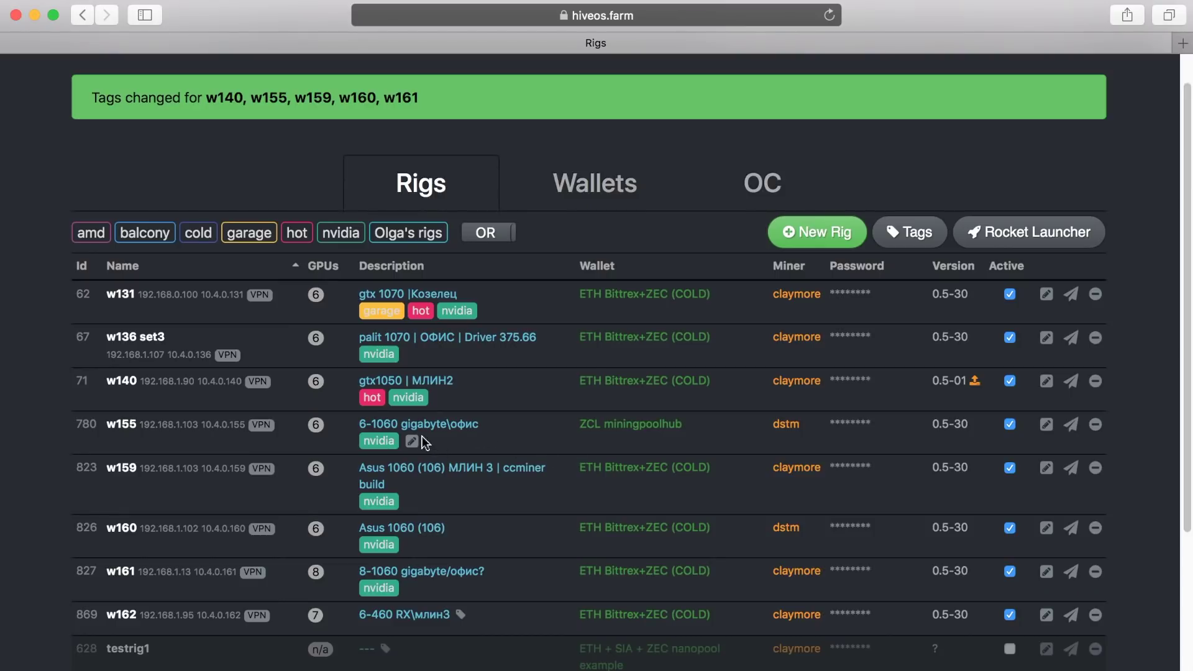
pyautogui.click(411, 441)
pyautogui.click(343, 442)
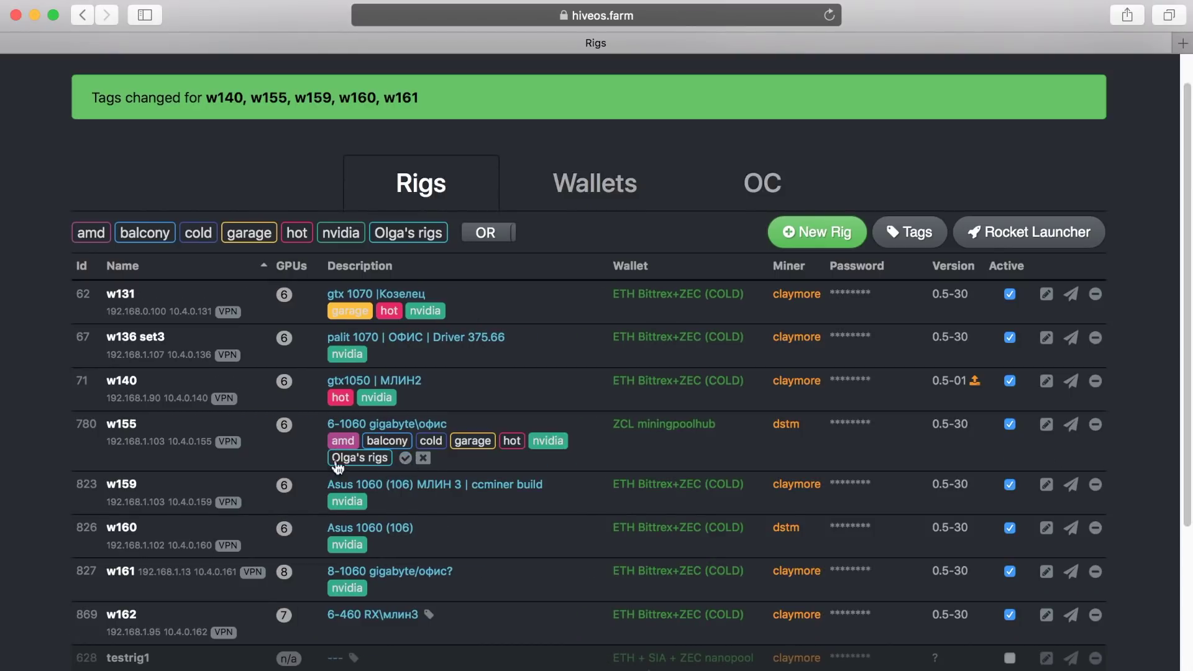
pyautogui.click(344, 442)
pyautogui.click(404, 458)
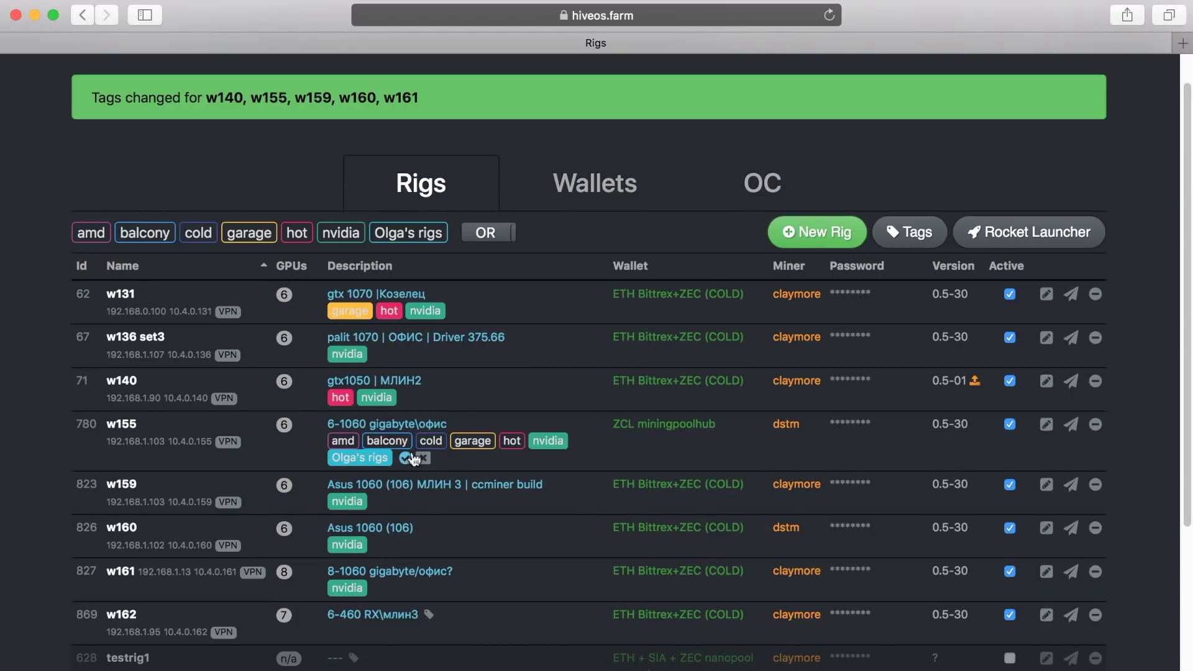
# Add the Olga's rigs tag to w140.
pyautogui.click(440, 399)
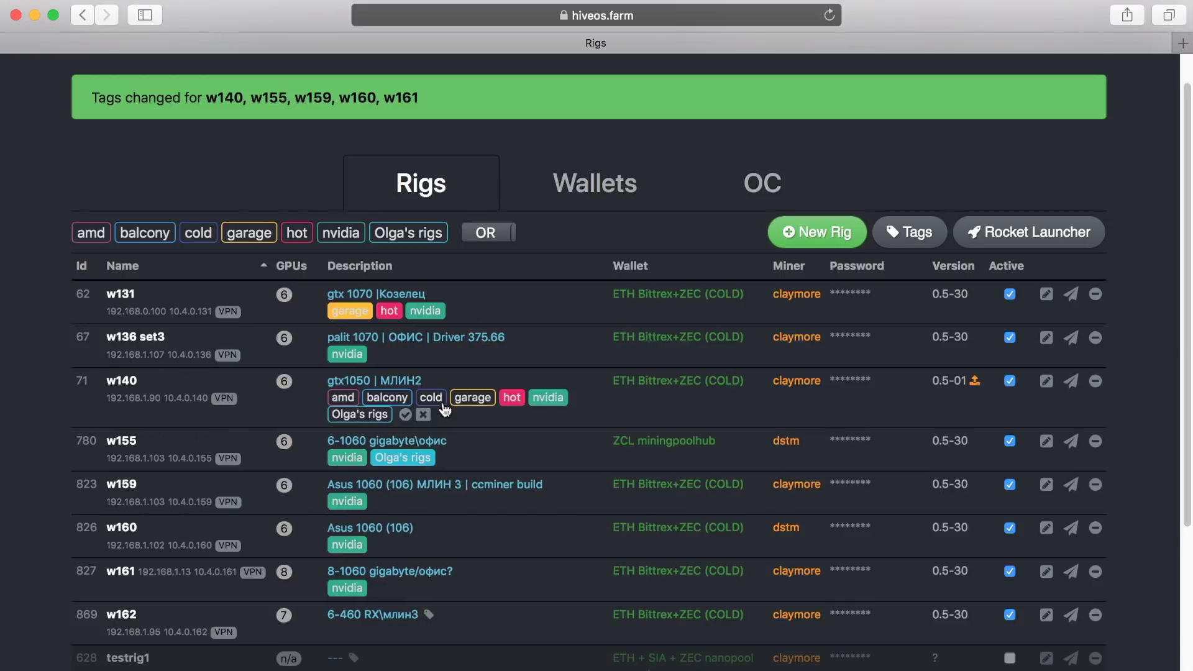
pyautogui.click(360, 415)
pyautogui.click(406, 415)
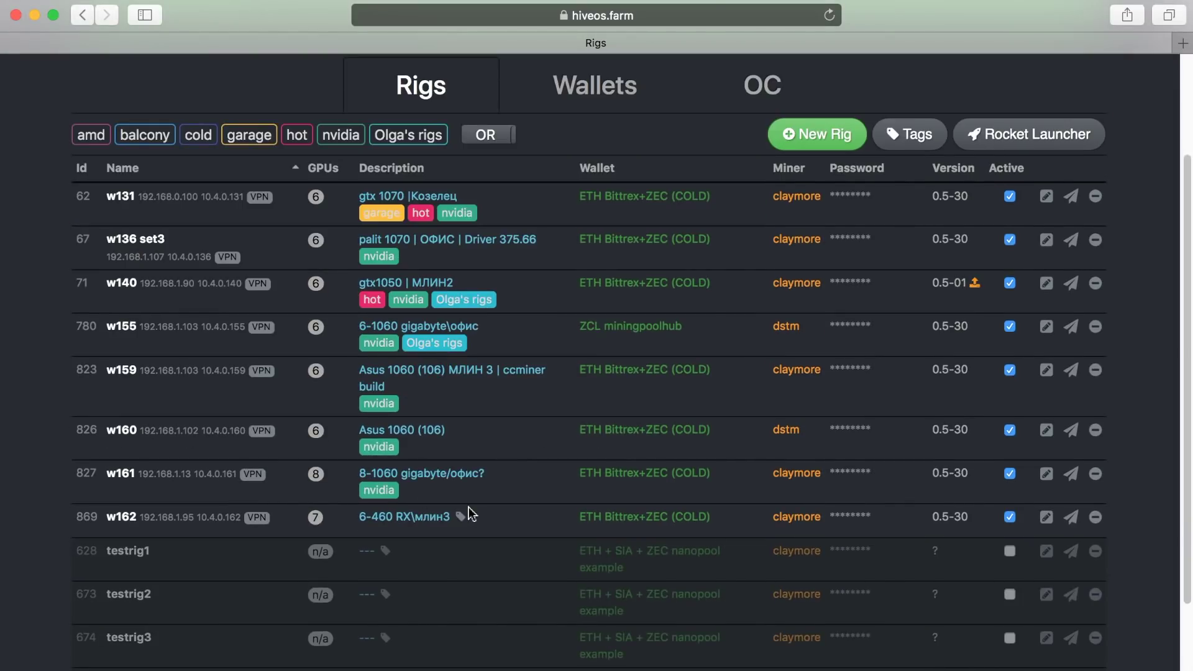
# Tag w162 with amd, balcony and Olga's rigs.
pyautogui.click(460, 517)
pyautogui.click(344, 517)
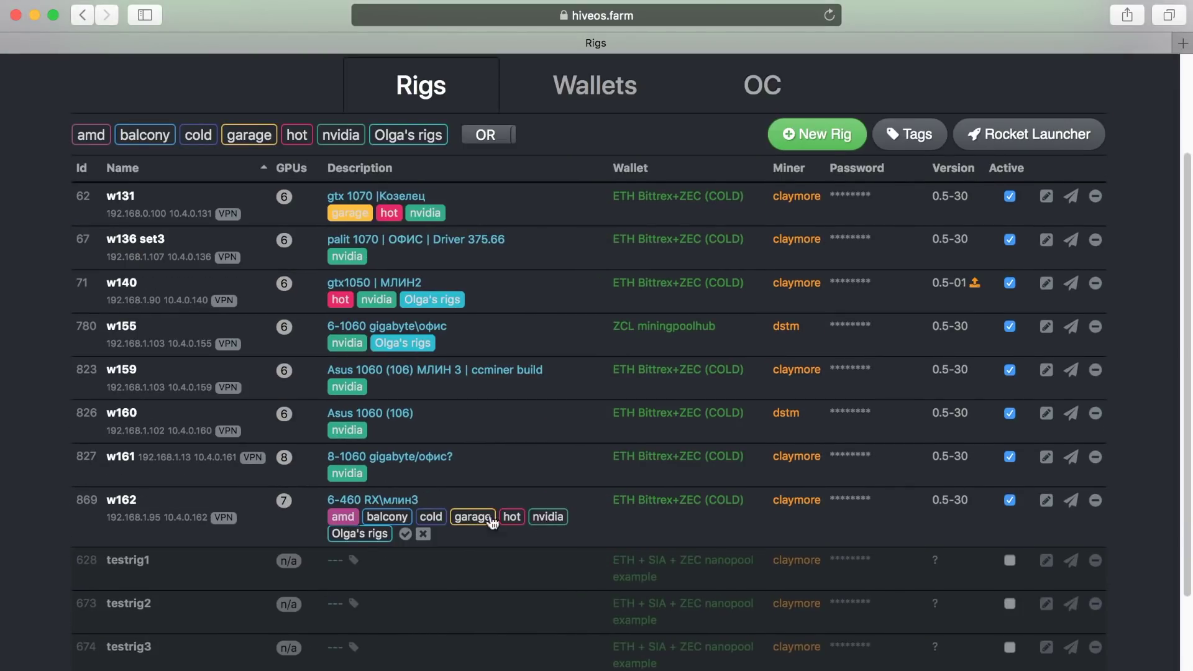
pyautogui.click(359, 534)
pyautogui.click(387, 517)
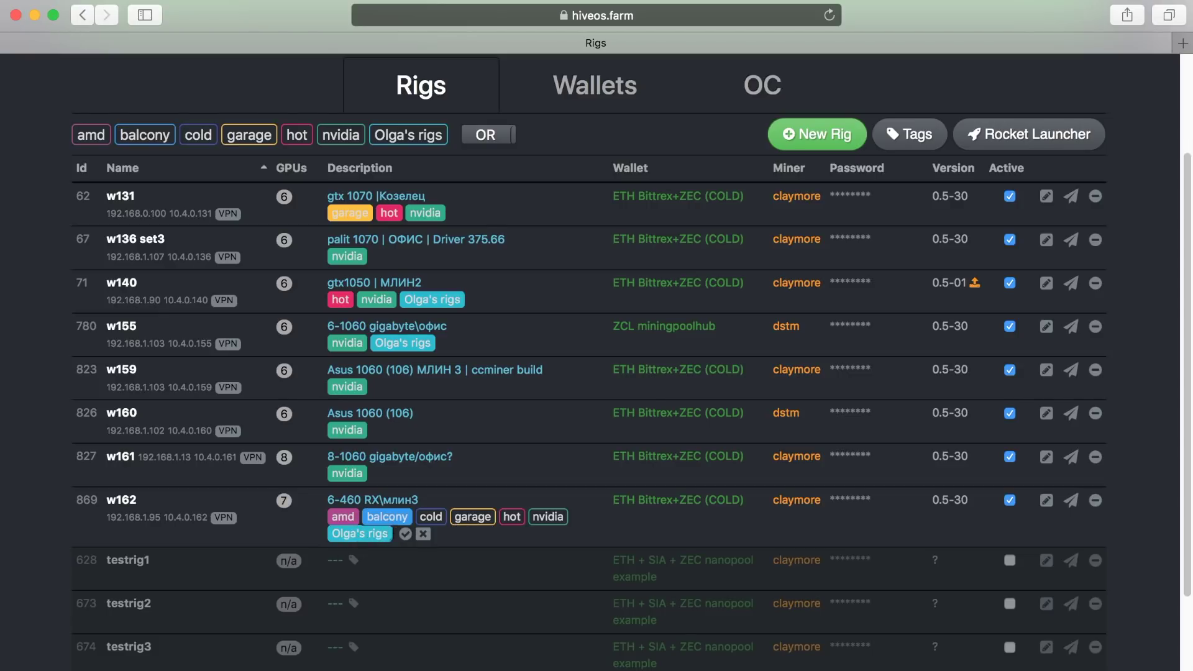
pyautogui.click(406, 535)
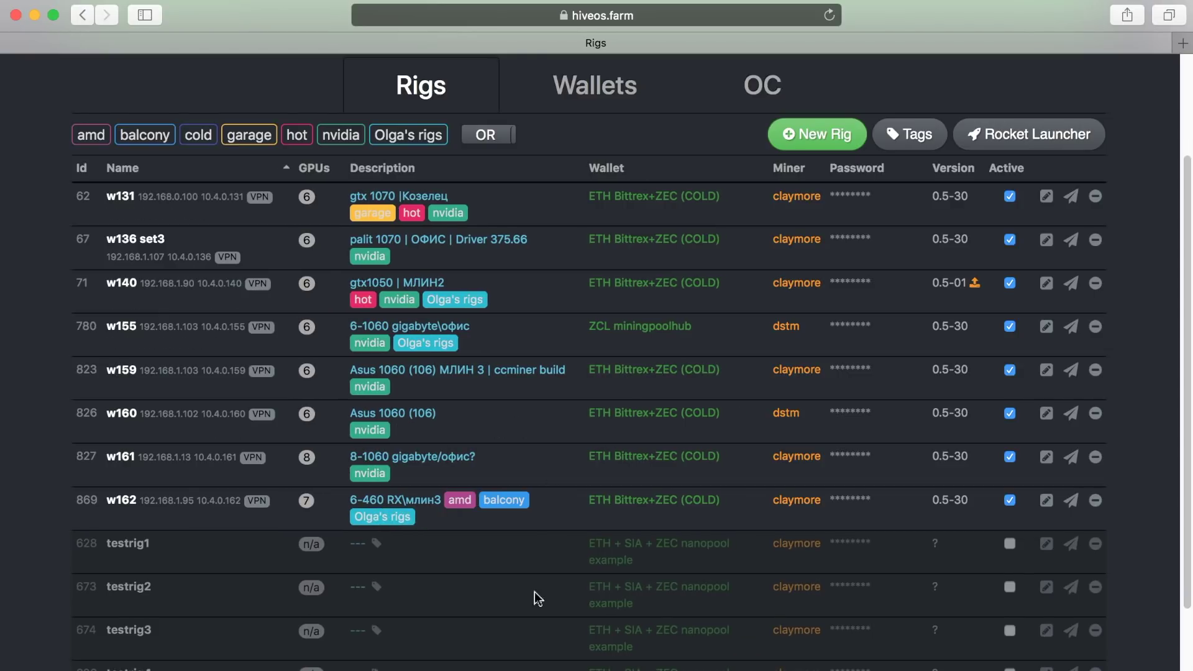
pyautogui.scroll(3, 610, 366)
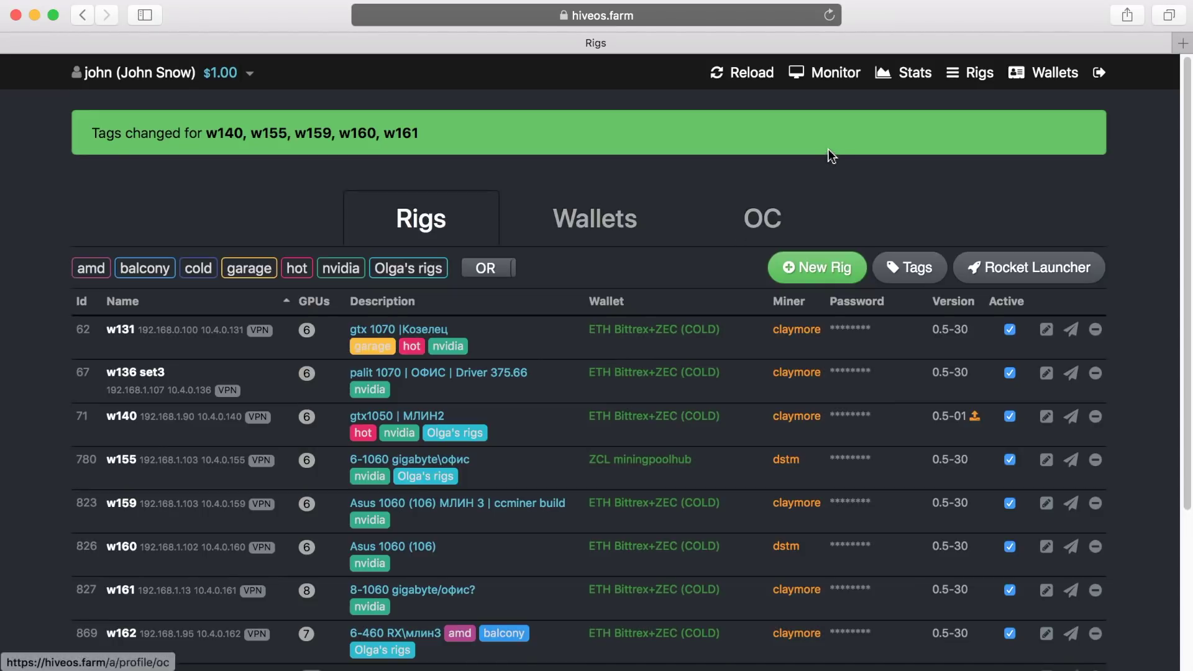
# Filter the rigs list to nvidia AND Olga's rigs, leaving w140 and w155, then show their monitor.
pyautogui.click(747, 74)
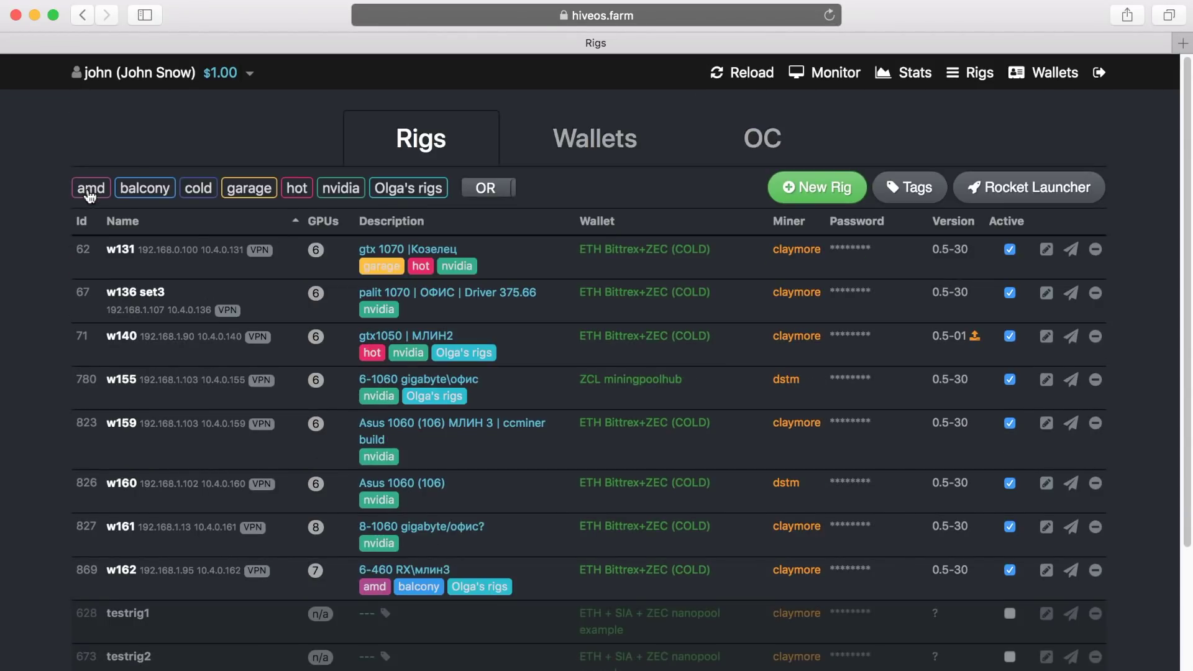
pyautogui.click(150, 188)
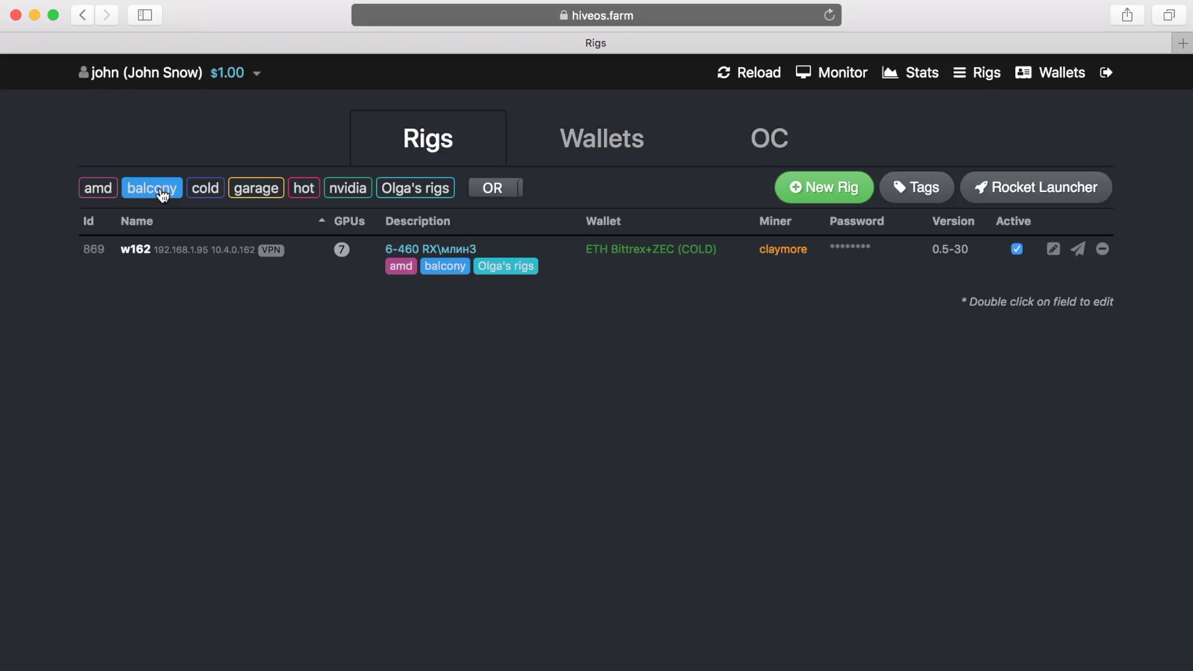
pyautogui.click(161, 194)
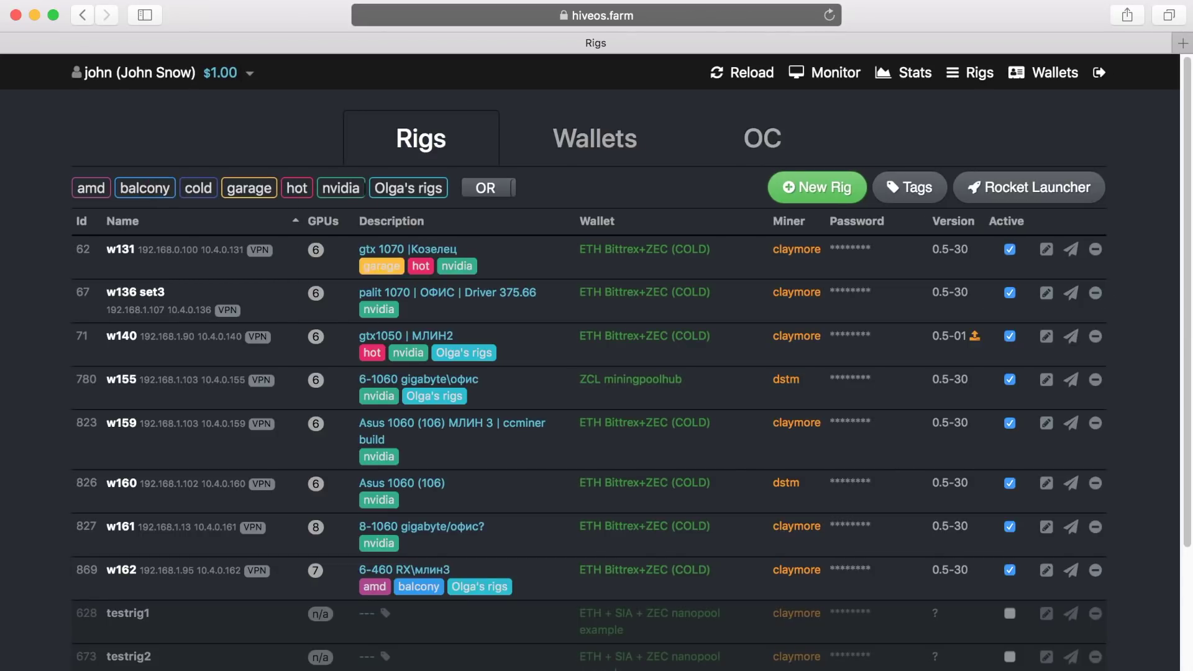
pyautogui.click(345, 194)
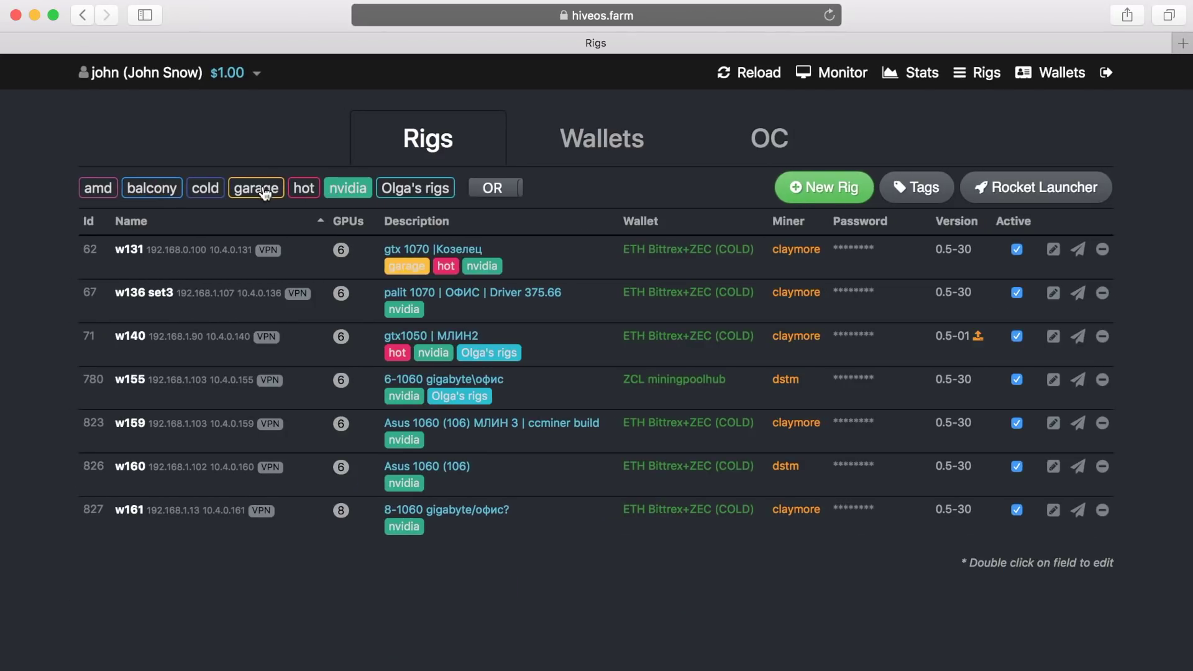
pyautogui.click(416, 189)
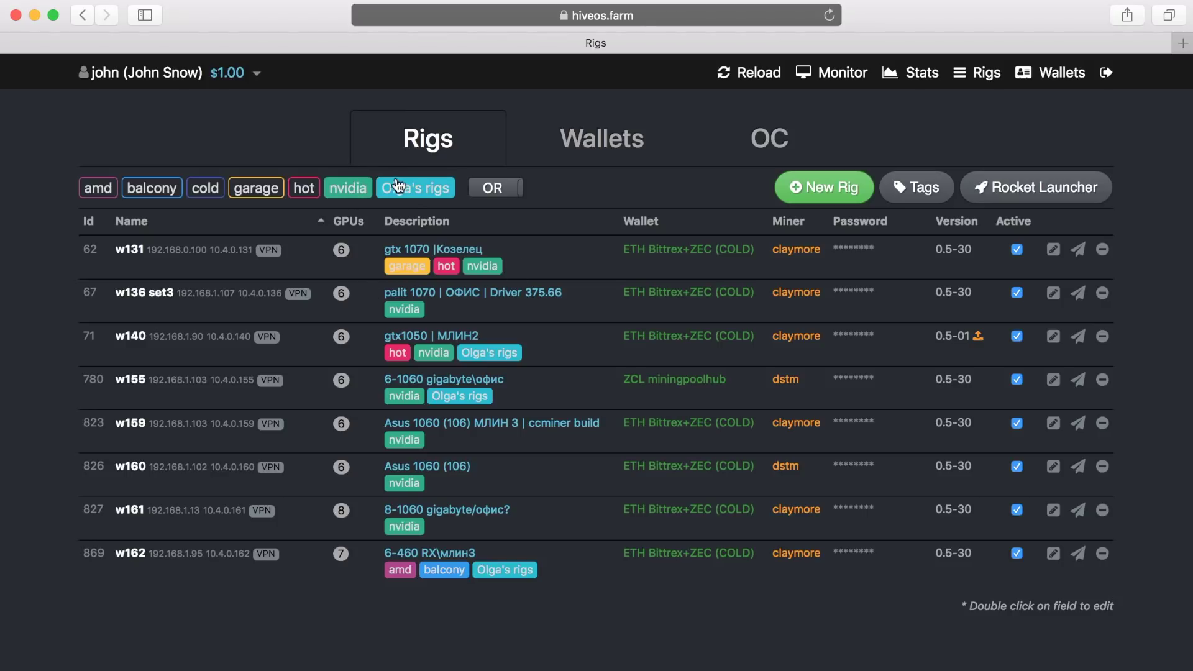
pyautogui.click(491, 191)
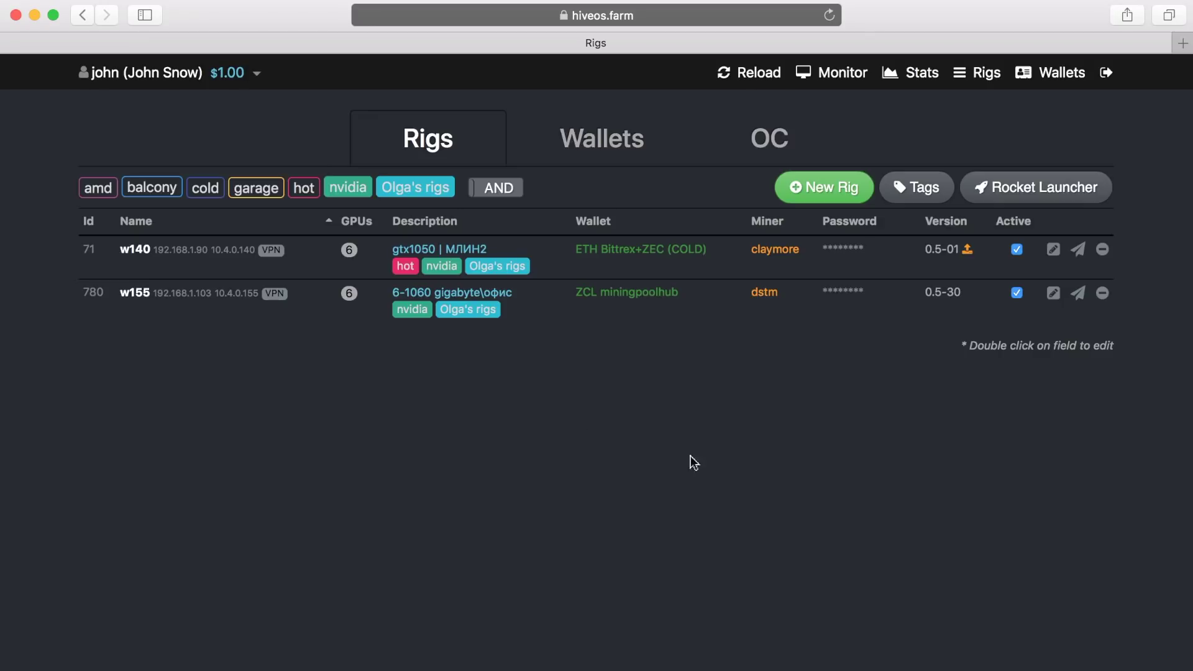
pyautogui.click(856, 73)
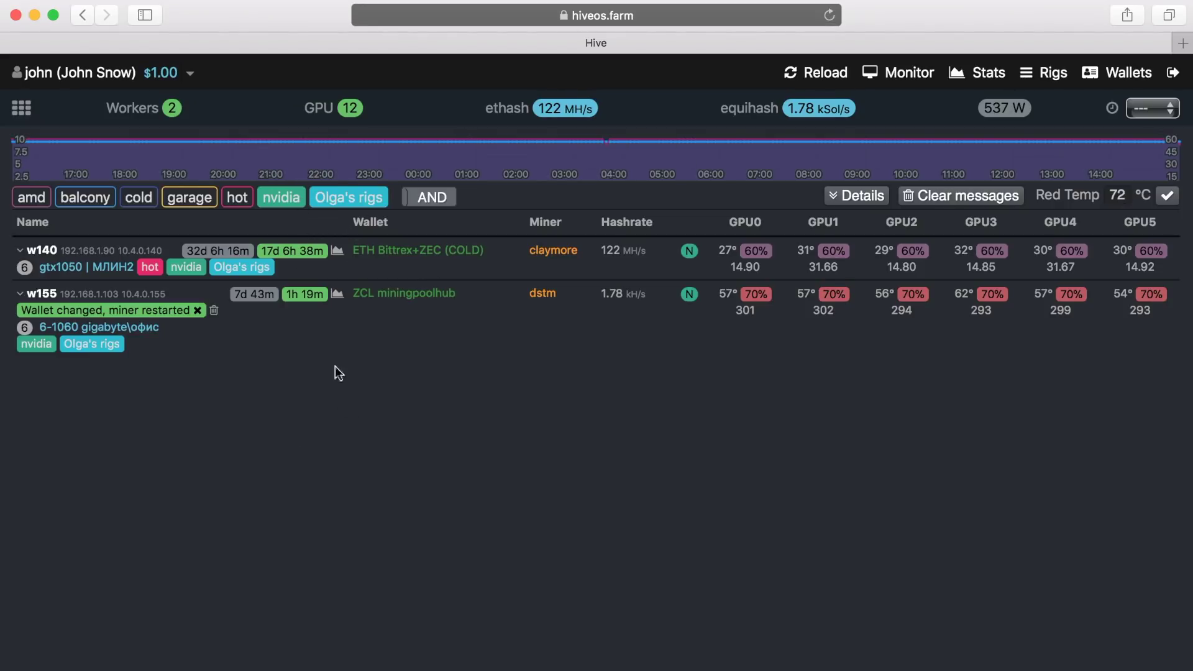
# Refilter the monitor to rigs tagged garage and hot instead of nvidia and Olga's rigs.
pyautogui.click(349, 198)
pyautogui.click(277, 199)
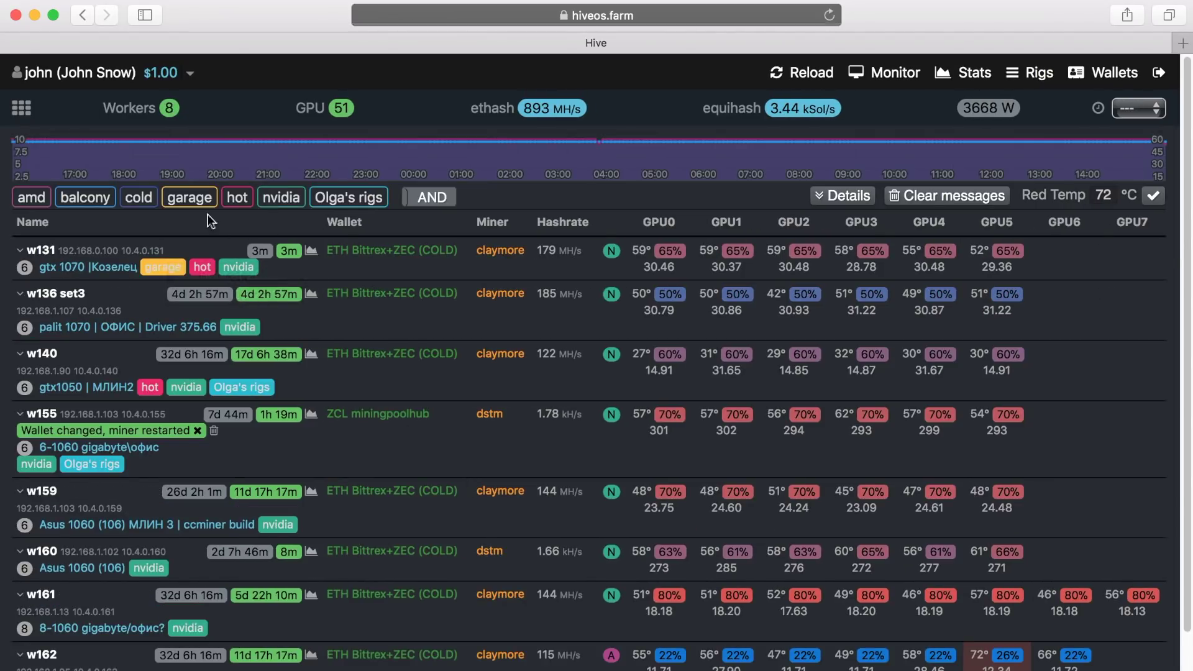
pyautogui.click(190, 197)
pyautogui.click(237, 197)
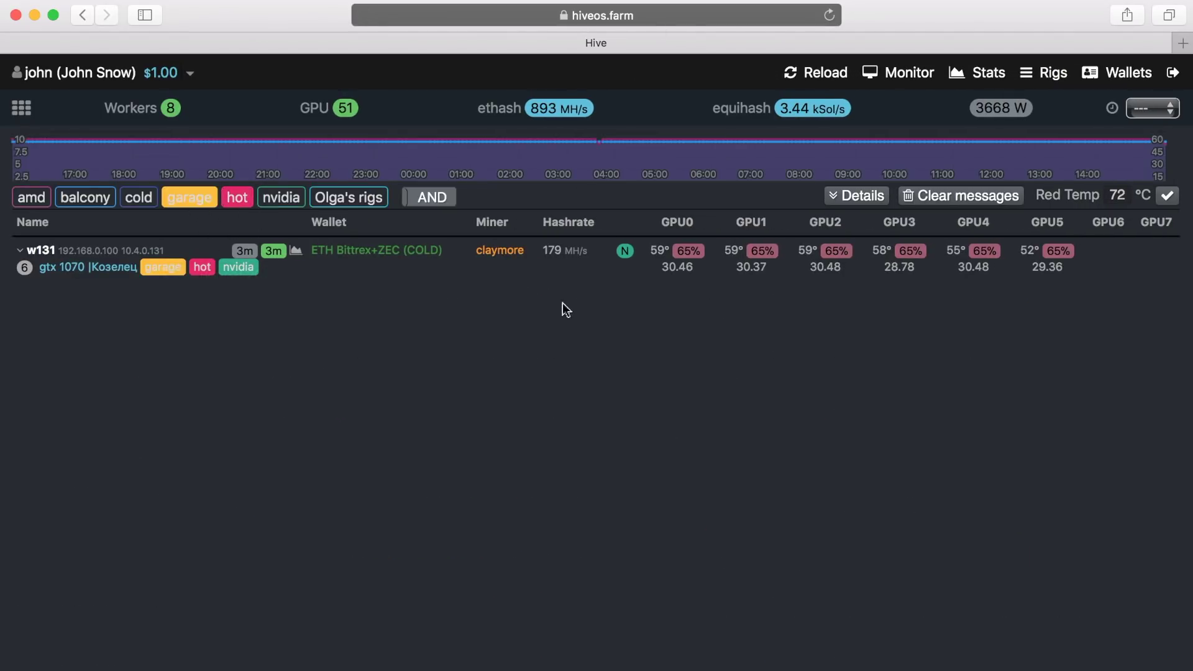
# Add nvidia to the filter, leaving only w131, and inspect the tag ids in the page URL.
pyautogui.click(658, 16)
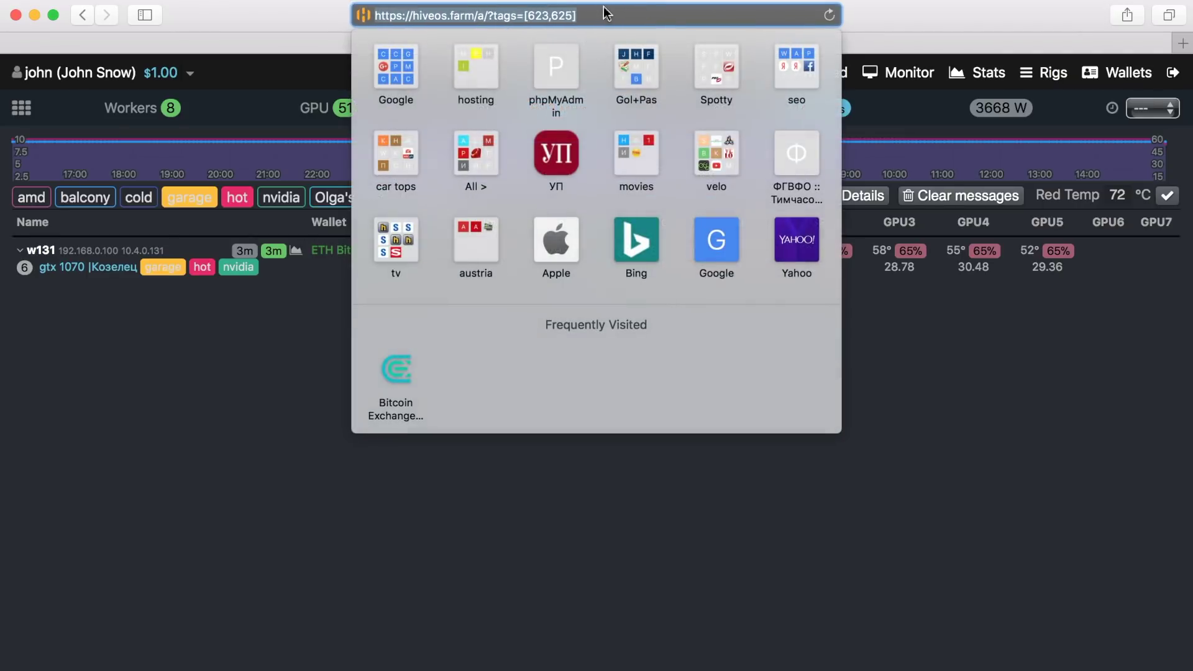
pyautogui.moveTo(546, 15); pyautogui.dragTo(593, 16)
pyautogui.write('e')
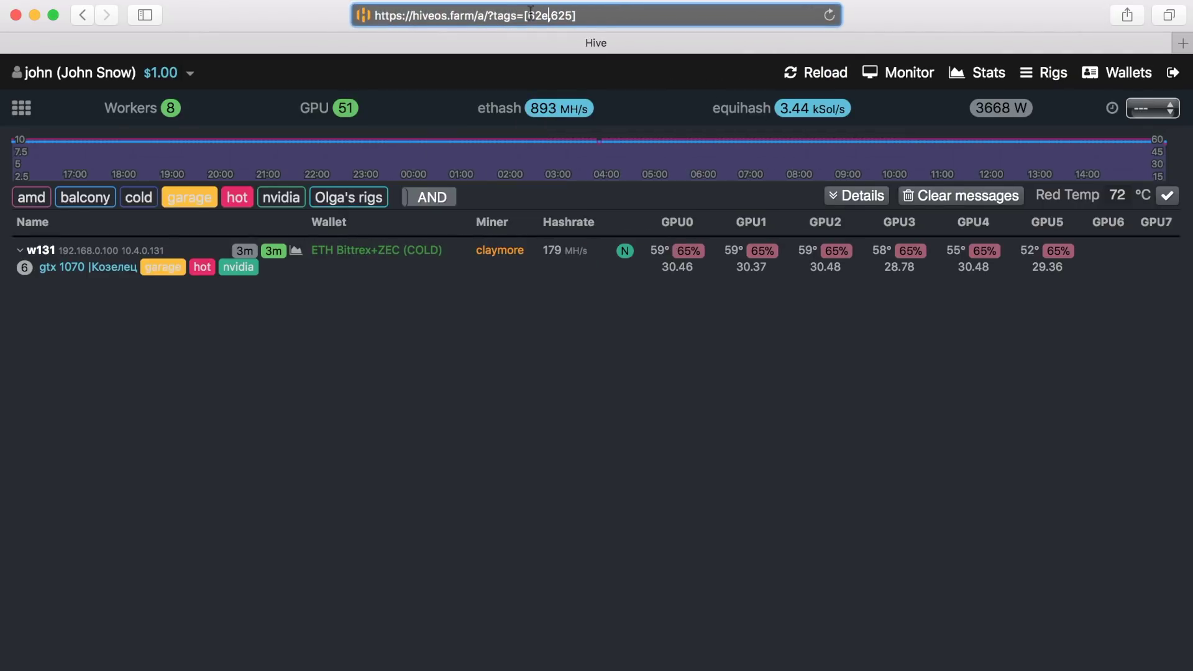
pyautogui.click(282, 198)
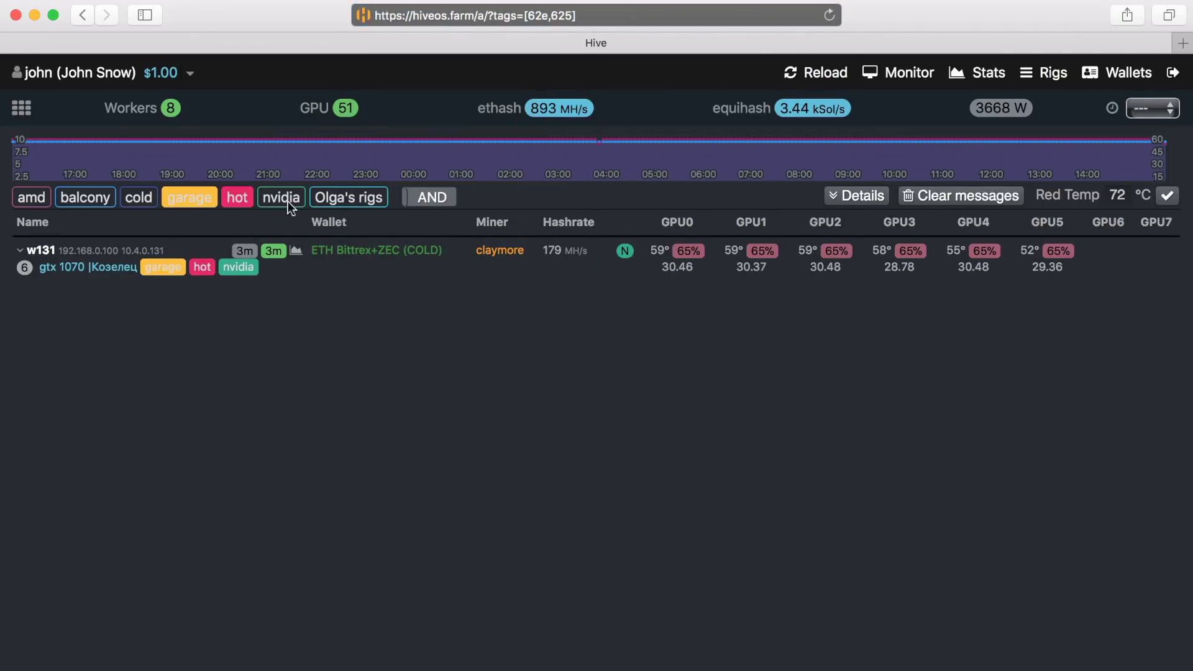
pyautogui.click(596, 15)
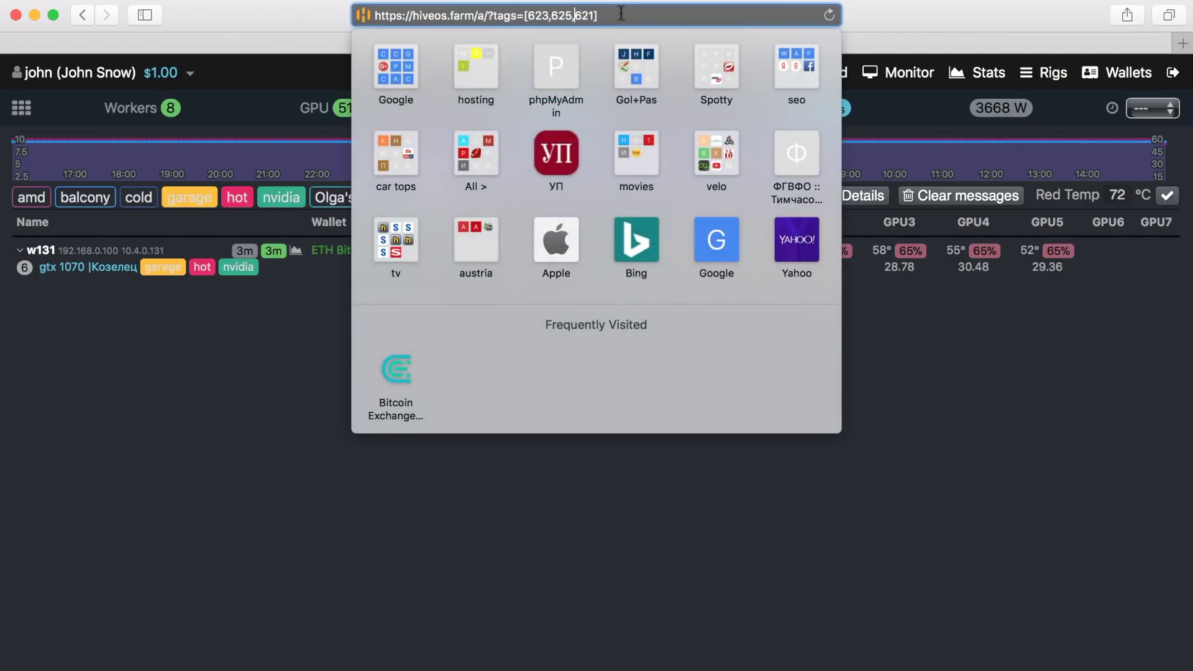
pyautogui.press('super+a')
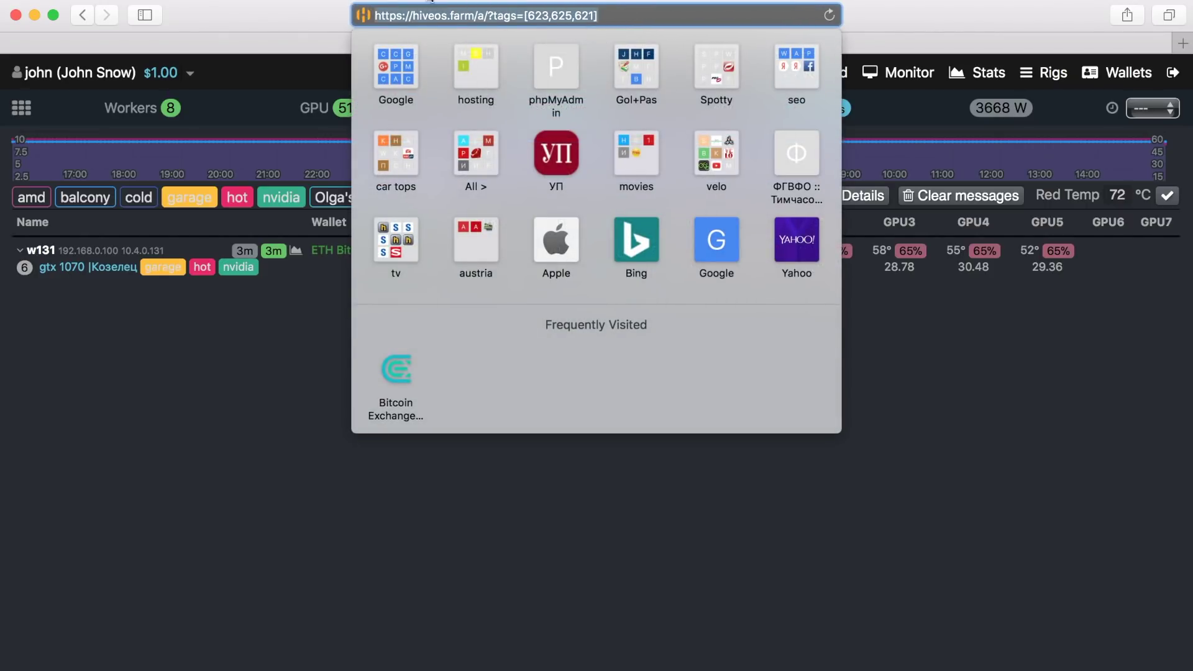
pyautogui.click(939, 460)
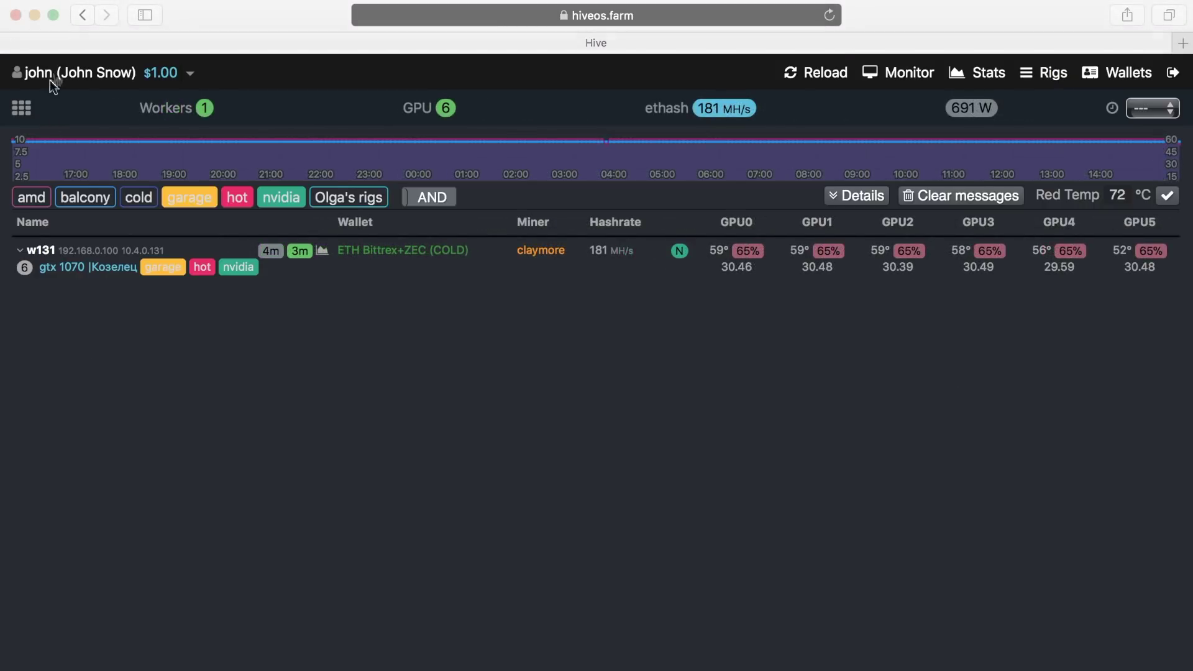
# Trust user olga with Monitor access to all rigs on the account's Access page.
pyautogui.click(55, 74)
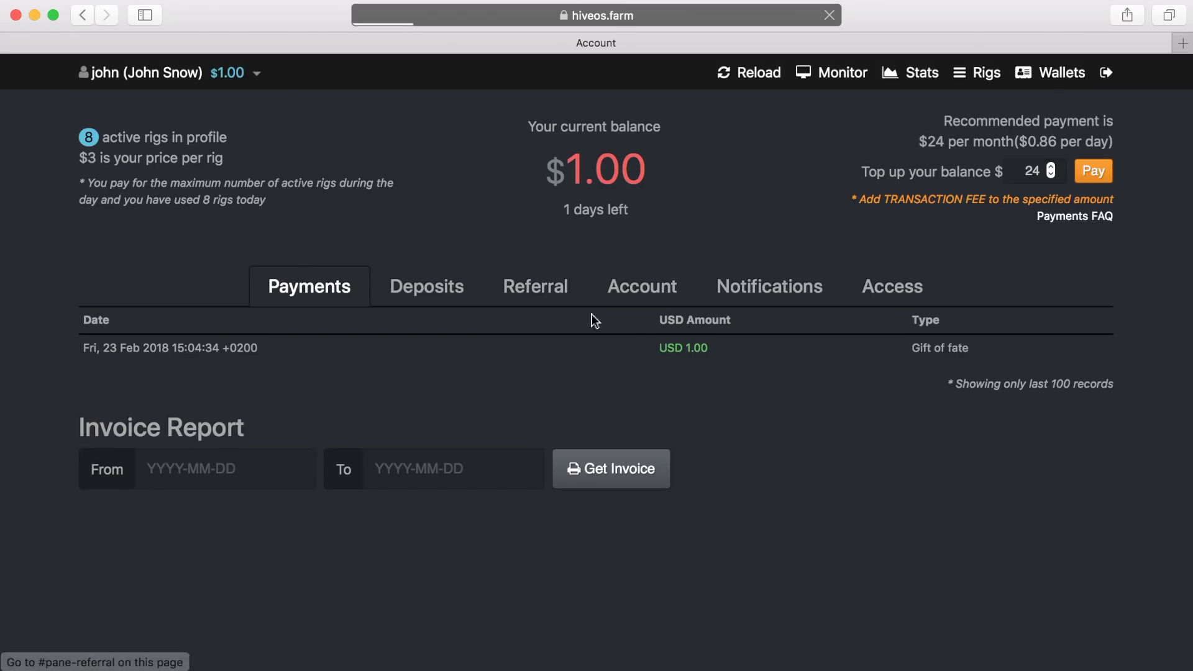
pyautogui.click(886, 287)
pyautogui.click(157, 380)
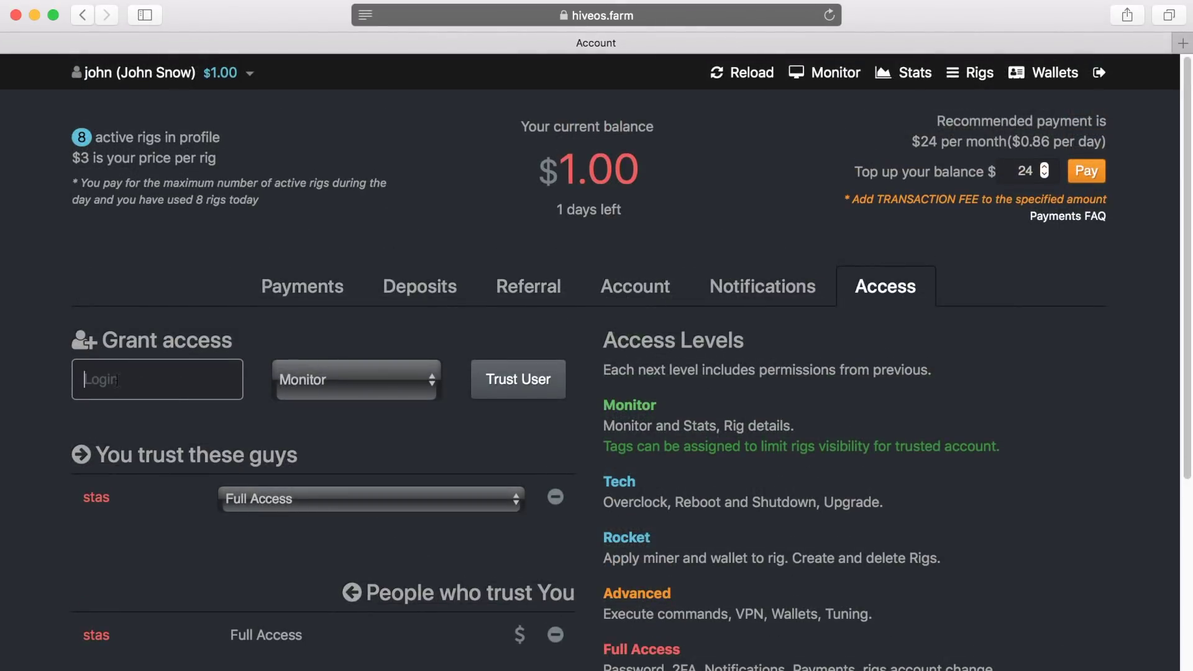
pyautogui.write('olga')
pyautogui.click(517, 380)
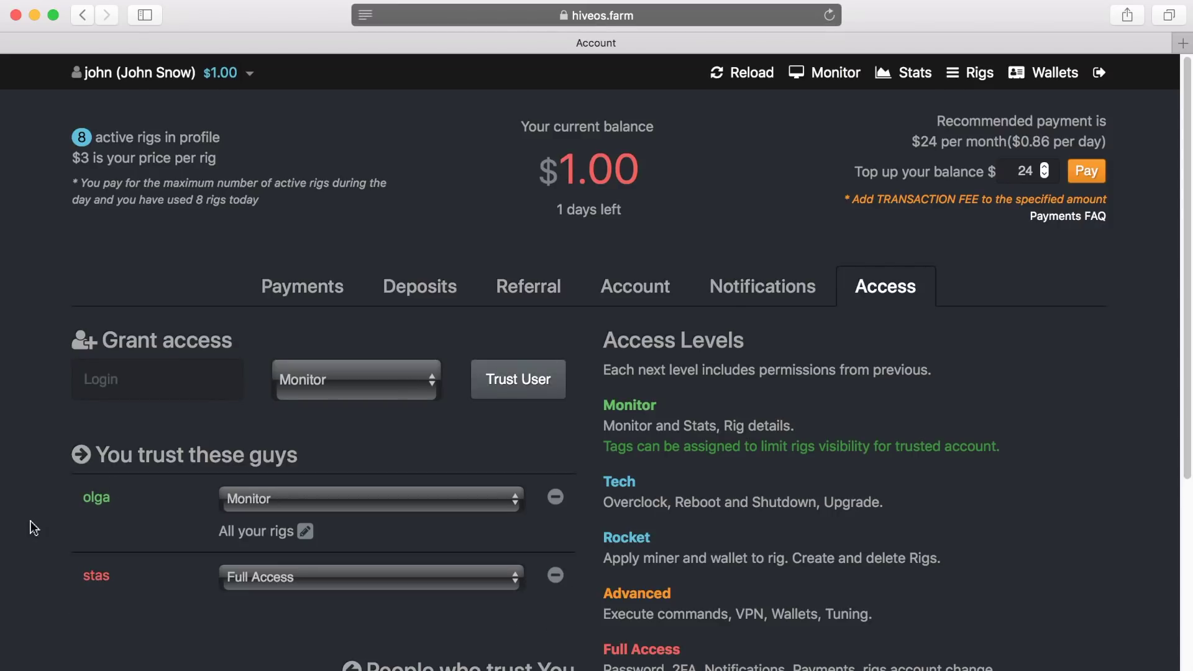
pyautogui.moveTo(71, 504); pyautogui.dragTo(347, 530)
pyautogui.click(346, 530)
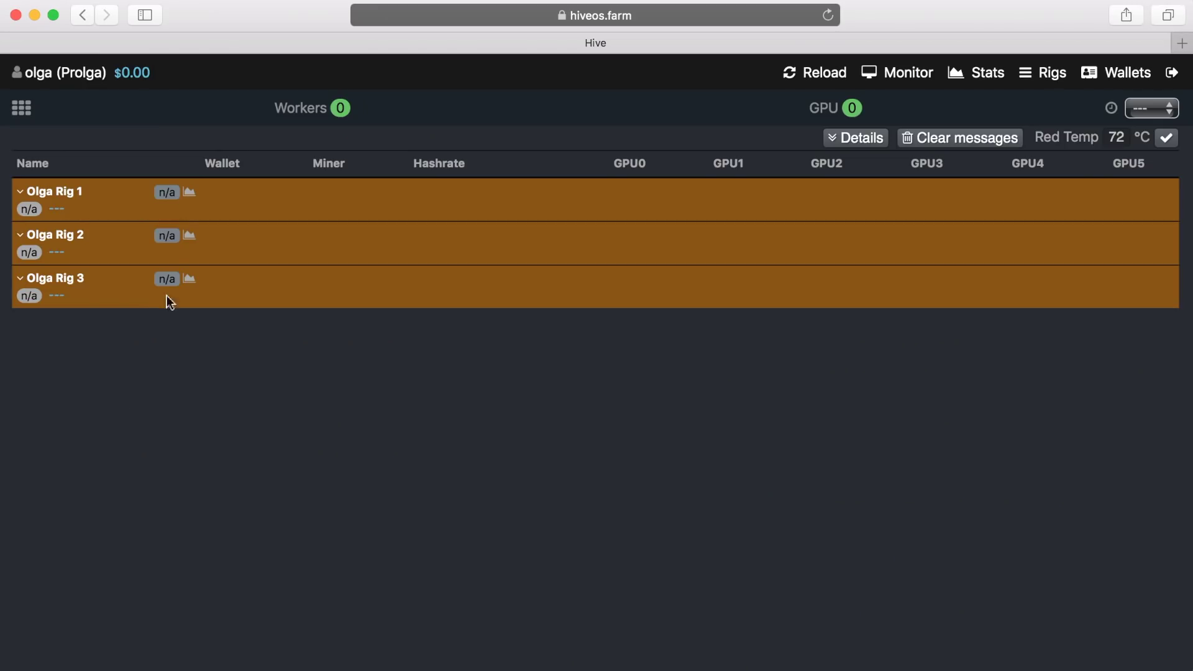
# Switch to the shared farm's rigs view, then return to john's account access page.
pyautogui.click(161, 74)
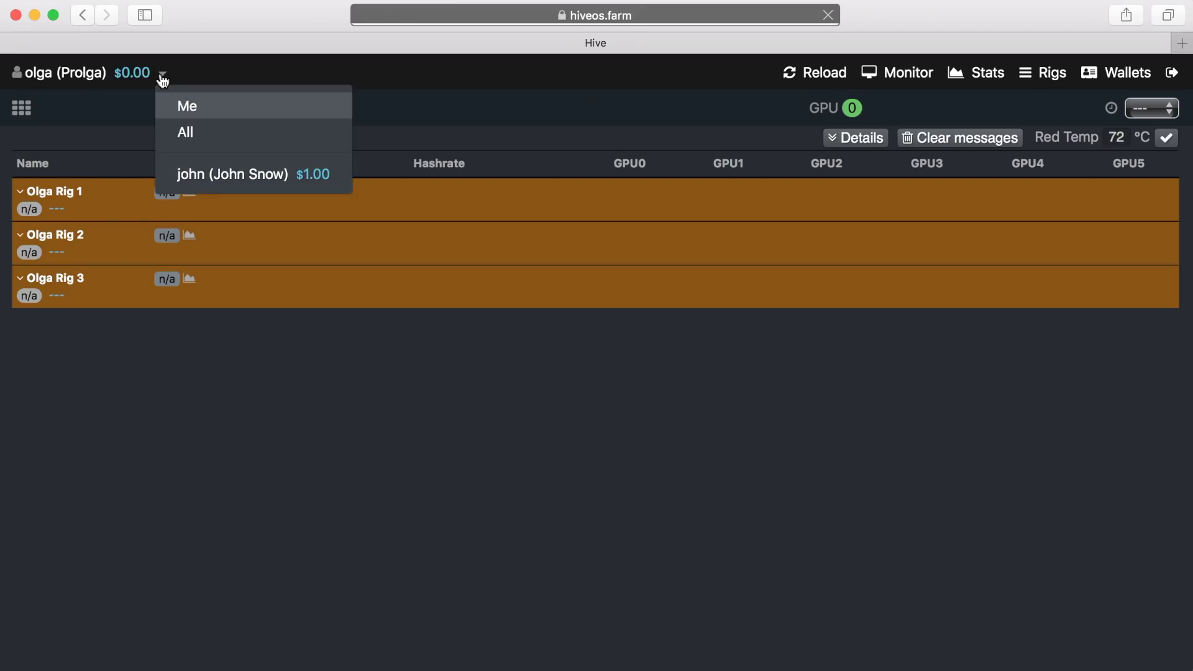
pyautogui.click(206, 175)
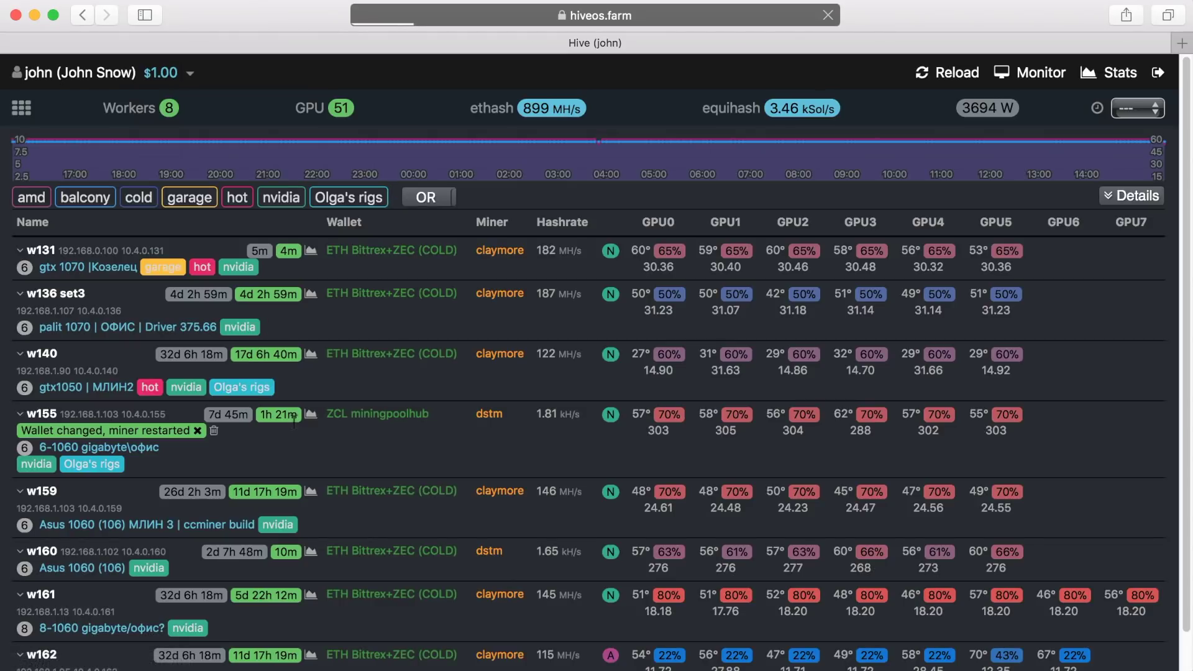
pyautogui.scroll(-1, 381, 403)
pyautogui.scroll(1, 382, 404)
pyautogui.click(191, 73)
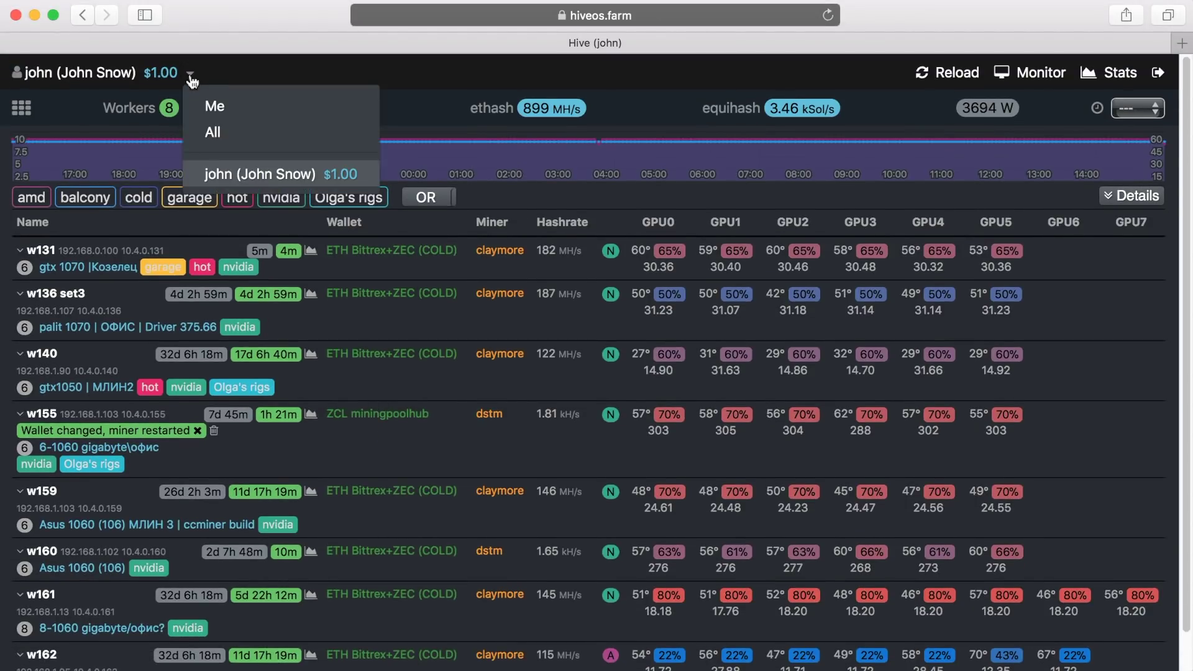
pyautogui.click(318, 63)
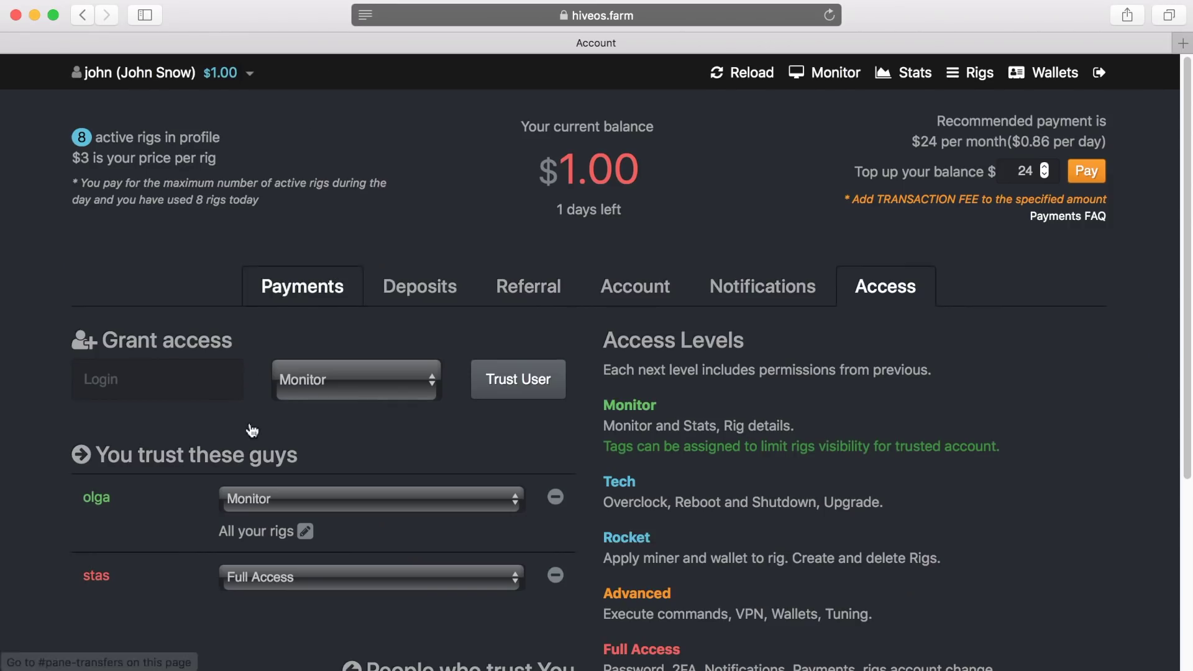
# Limit olga's Monitor access to rigs tagged Olga's rigs and save.
pyautogui.click(305, 543)
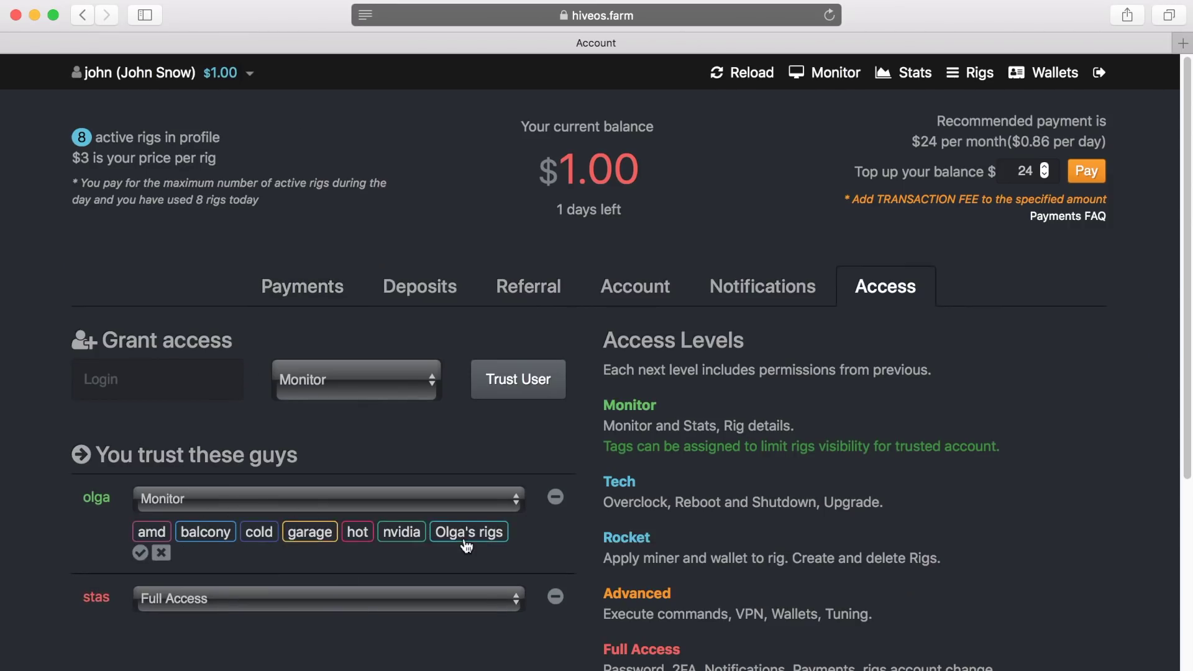
pyautogui.click(469, 531)
pyautogui.click(140, 553)
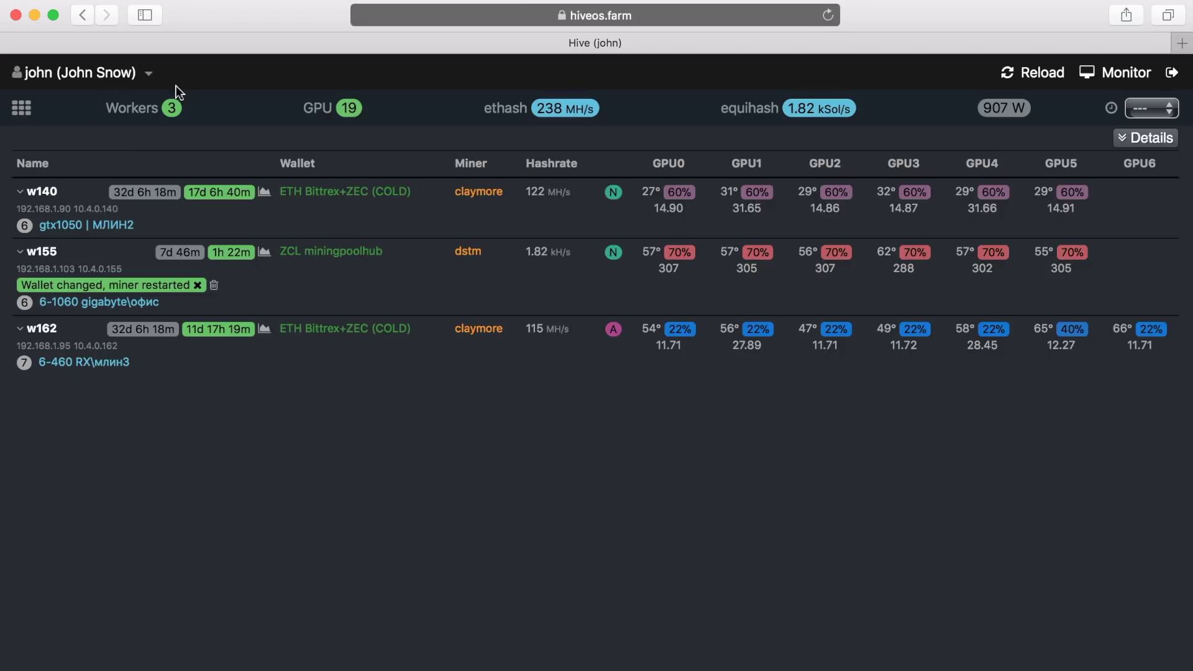
# Attempt a rig wallet change under Olga's restricted access and dismiss the 'Sorry, no access' refusal.
pyautogui.click(149, 74)
pyautogui.click(341, 265)
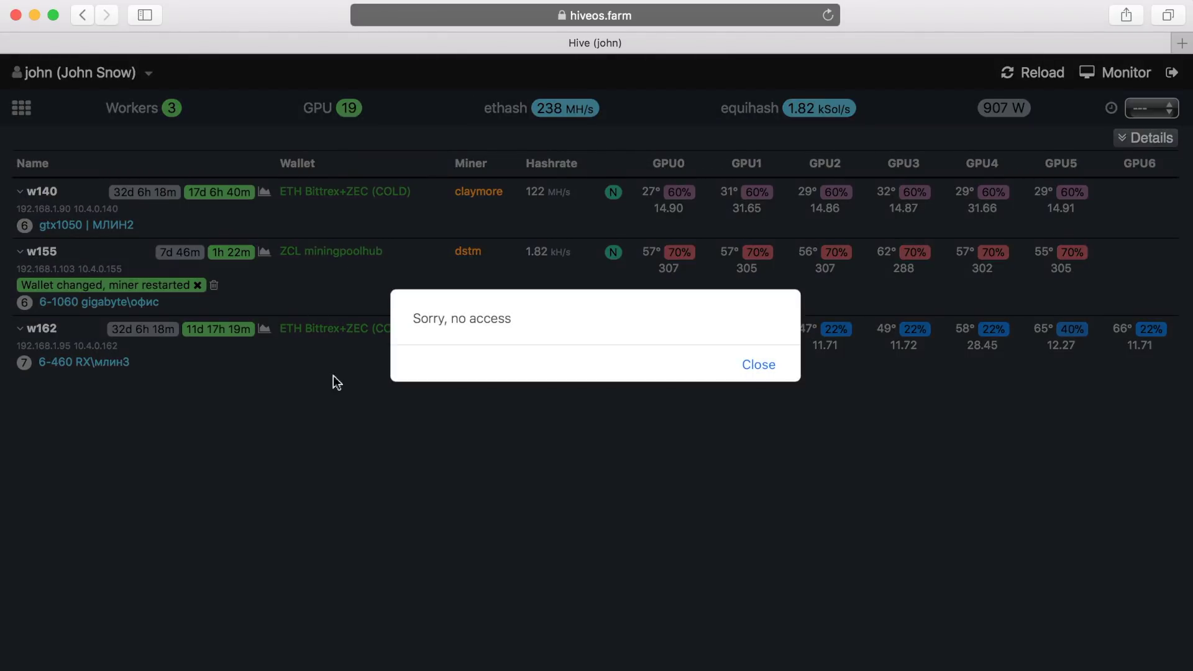
pyautogui.click(759, 370)
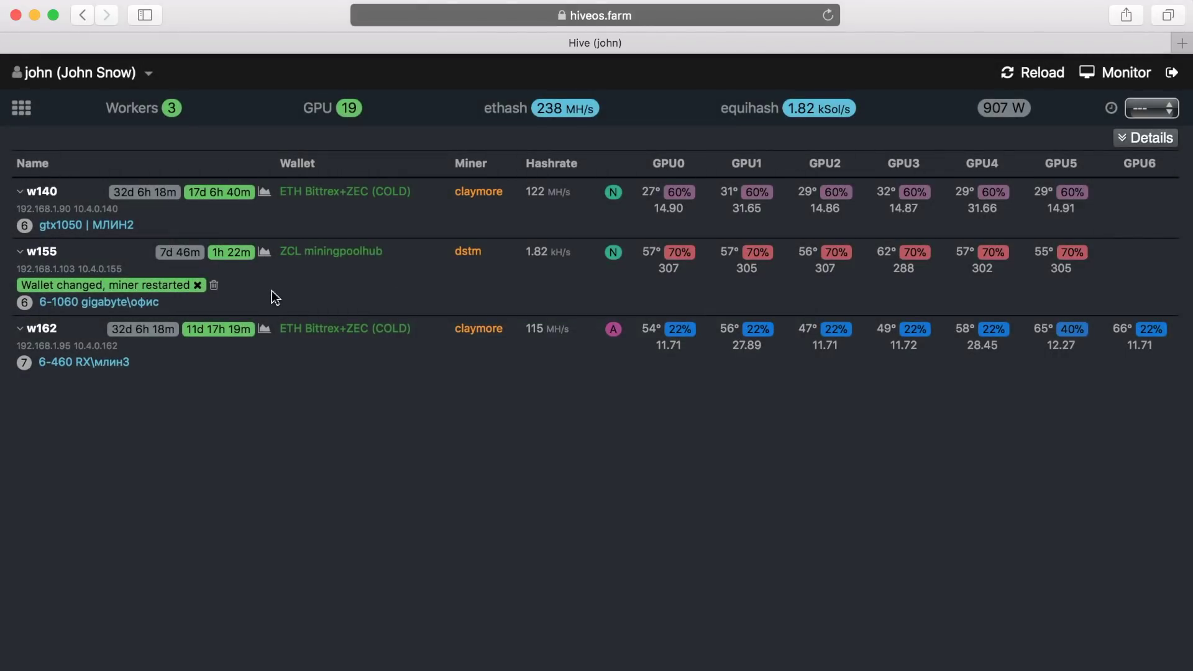